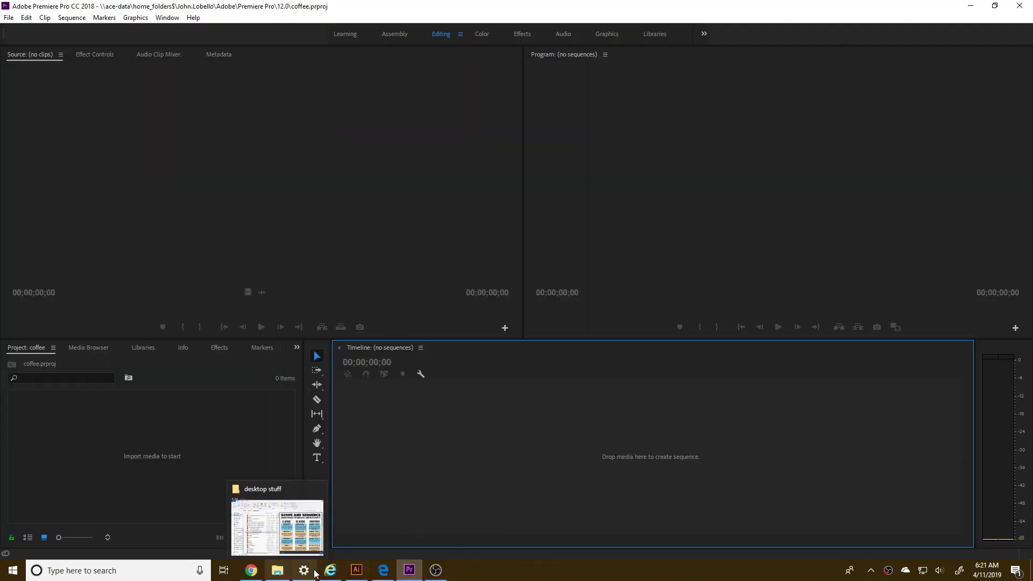
Show the downloaded Coffee - 15482.mp4 from Chrome's download bar in its Thematic Editing folder
click(252, 572)
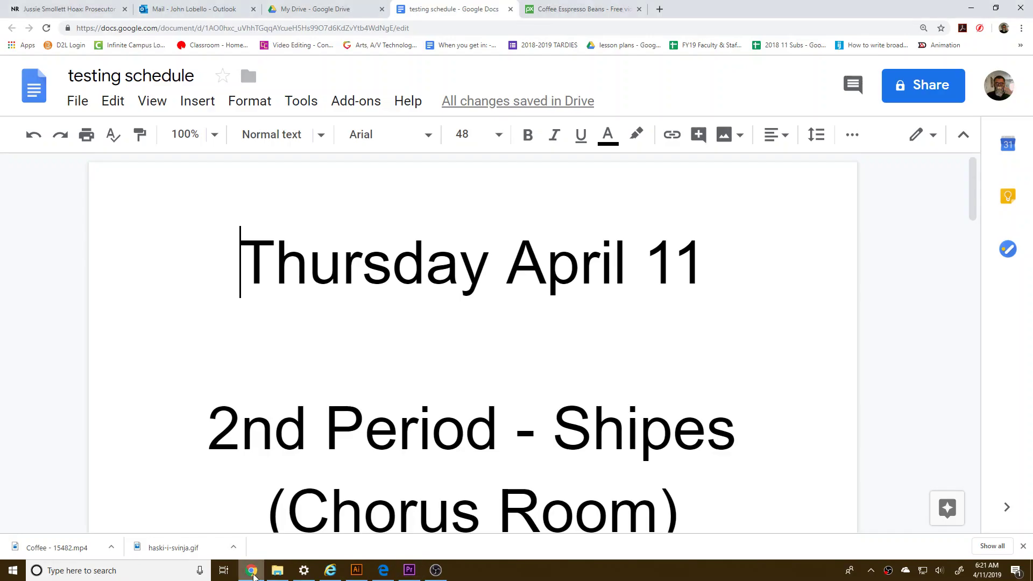
click(110, 548)
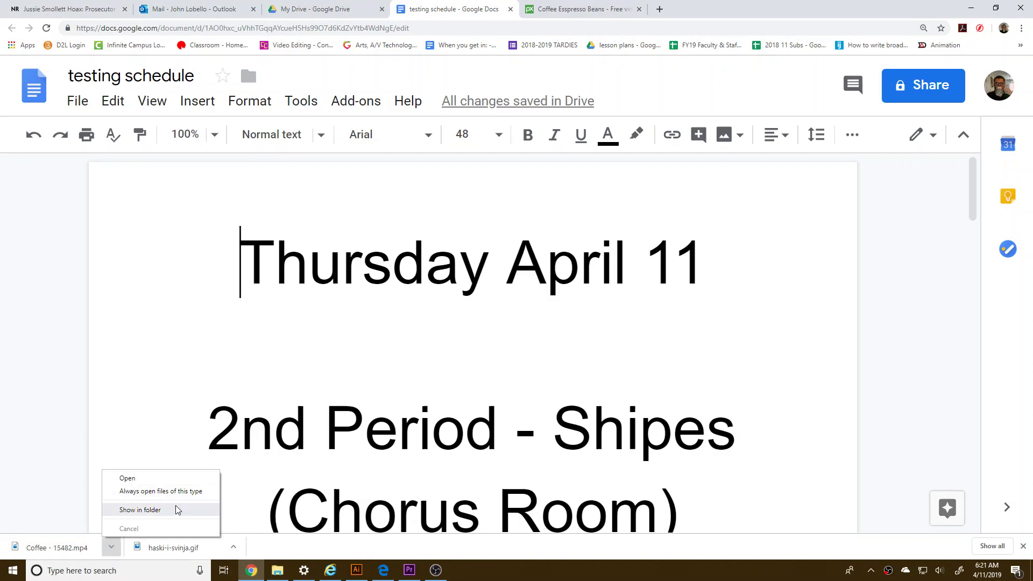
click(177, 510)
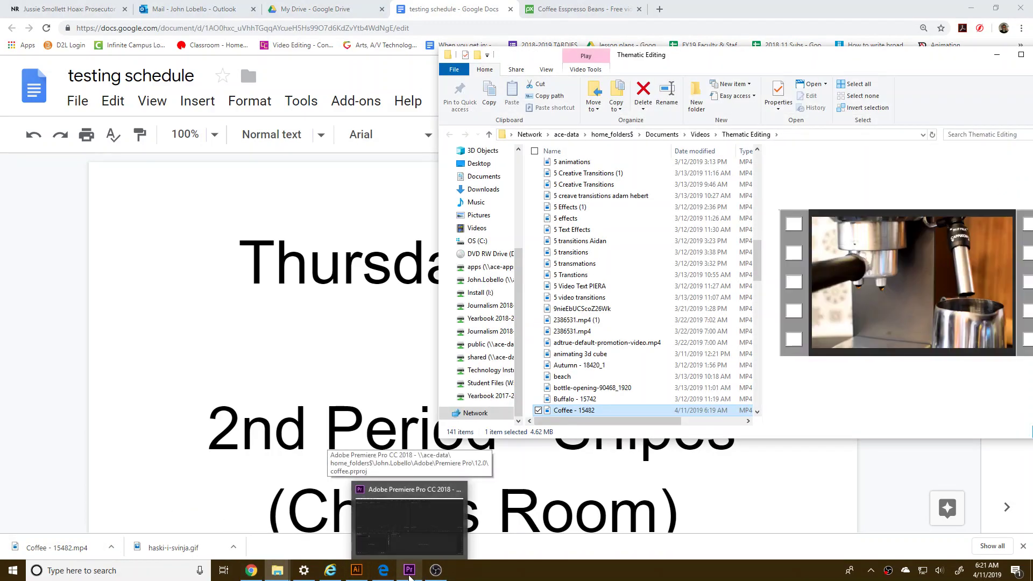
Drag Coffee - 15482.mp4 from the Thematic Editing folder into the Premiere coffee project
click(409, 571)
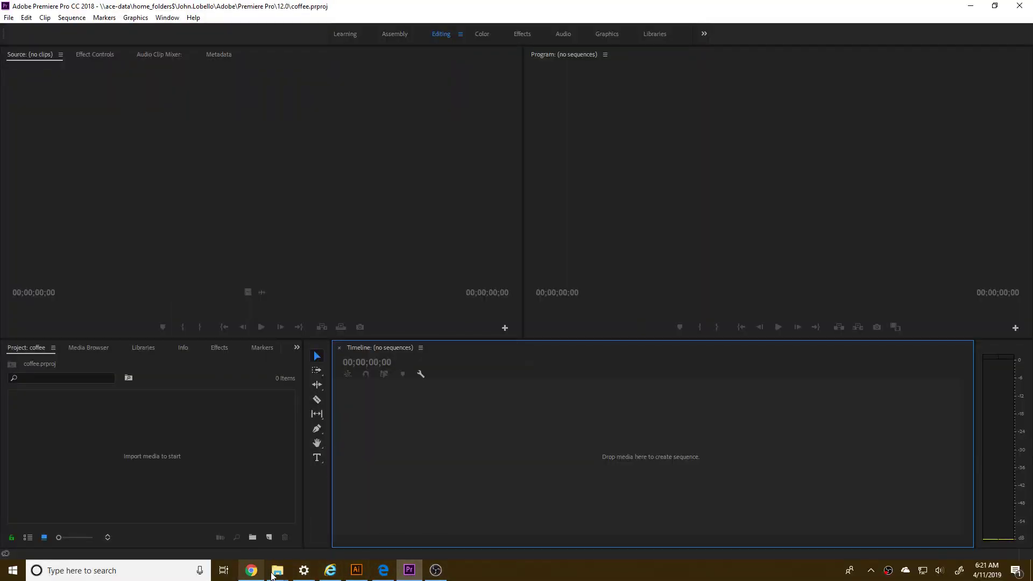
mouse_move(276, 573)
click(334, 518)
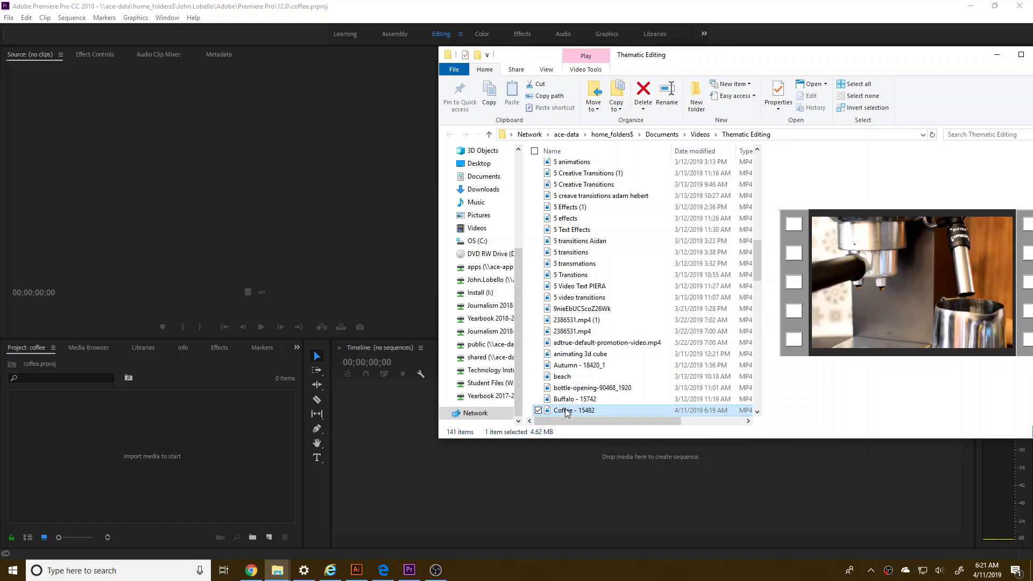
drag(565, 412, 160, 466)
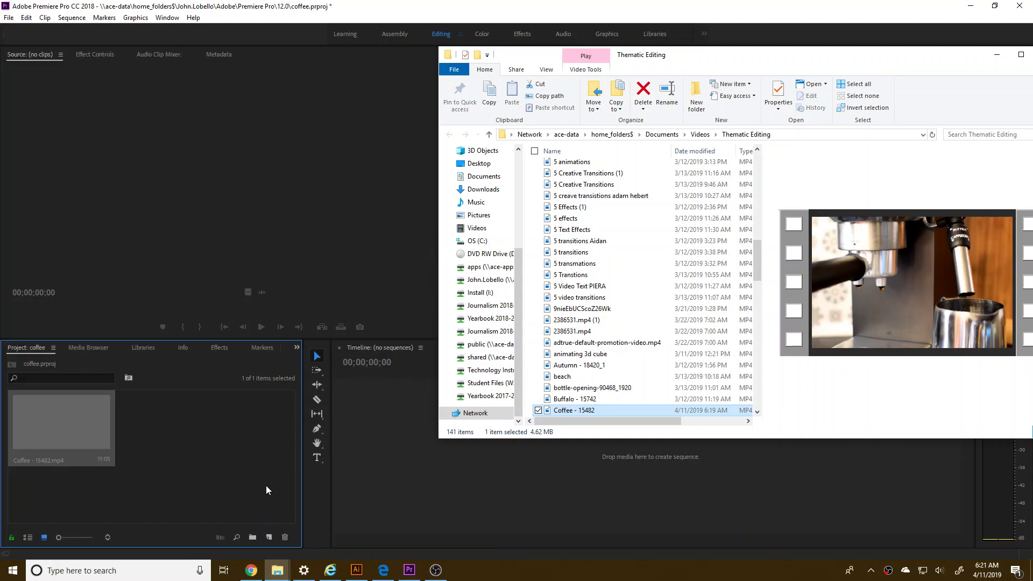
click(240, 479)
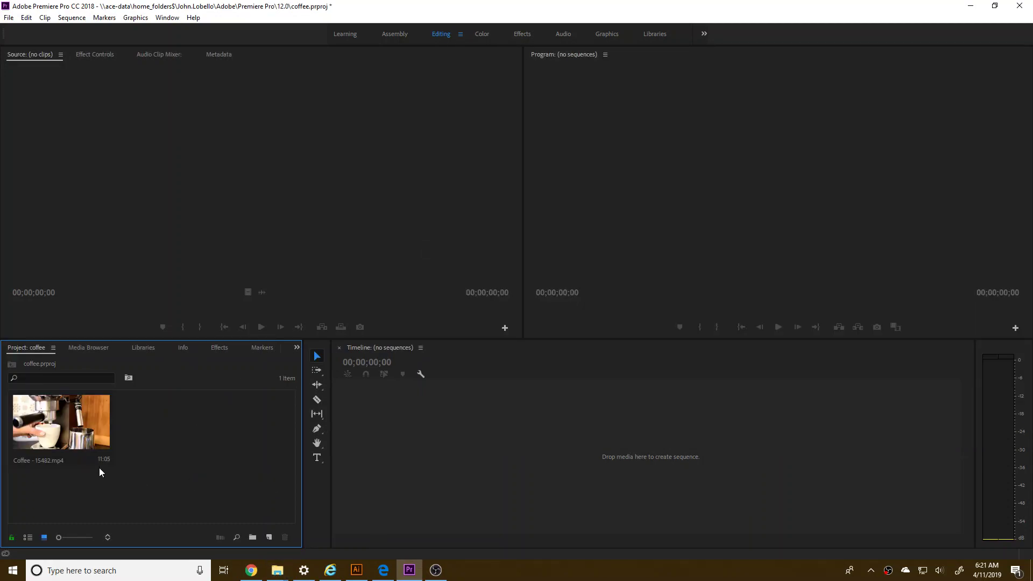
Create a Coffee - 15482 sequence from the clip and move the playhead to 00:00:01:19
drag(35, 425, 357, 487)
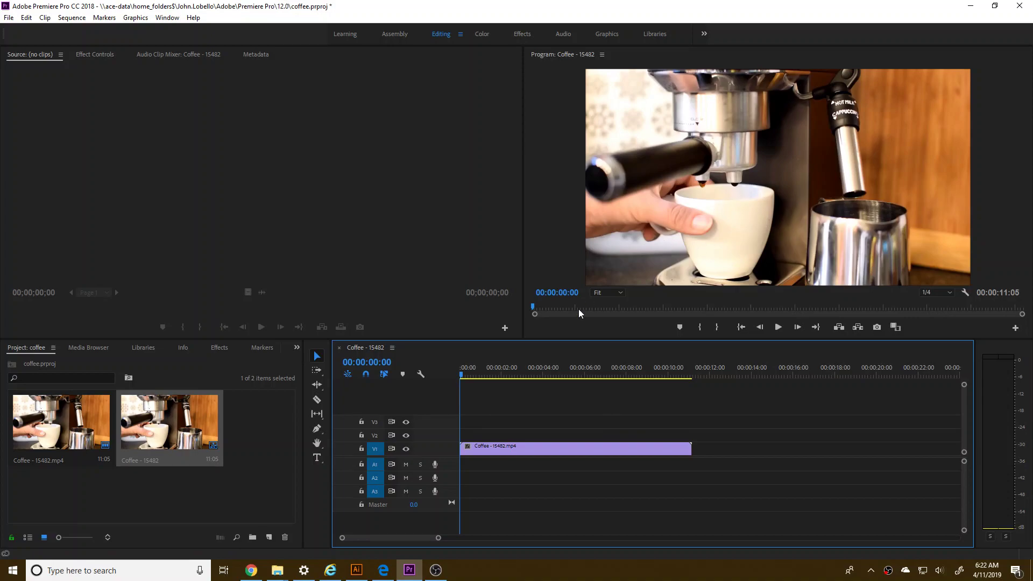
drag(462, 375, 493, 381)
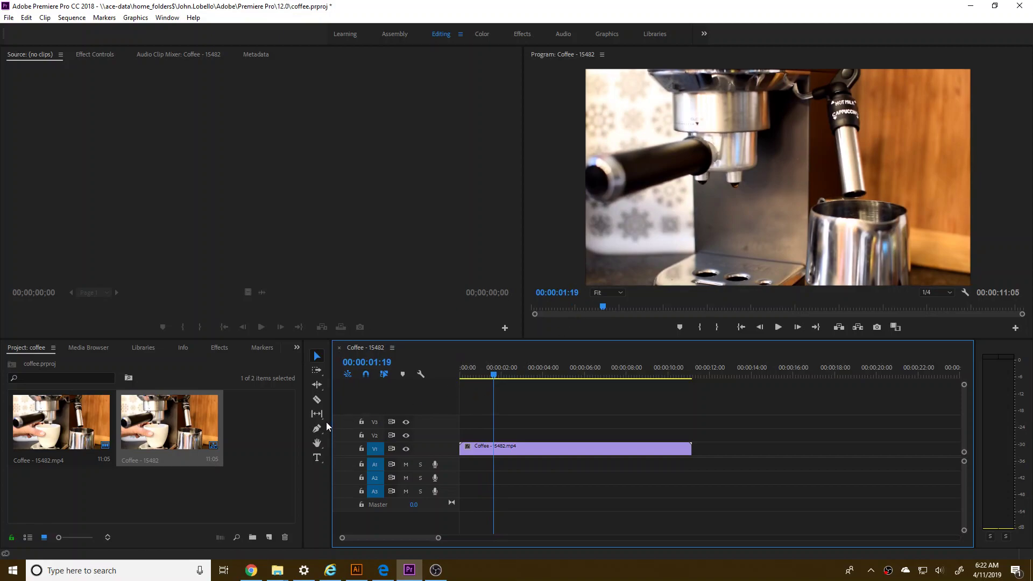
click(317, 458)
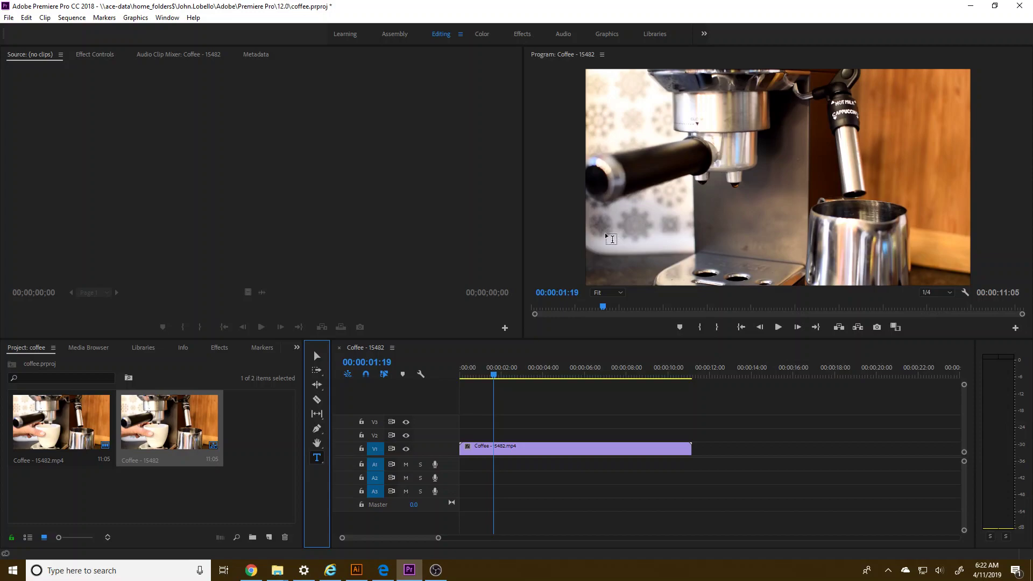
Add a text layer in the Program monitor at 00:00:04:06 and type the word coffee
click(617, 256)
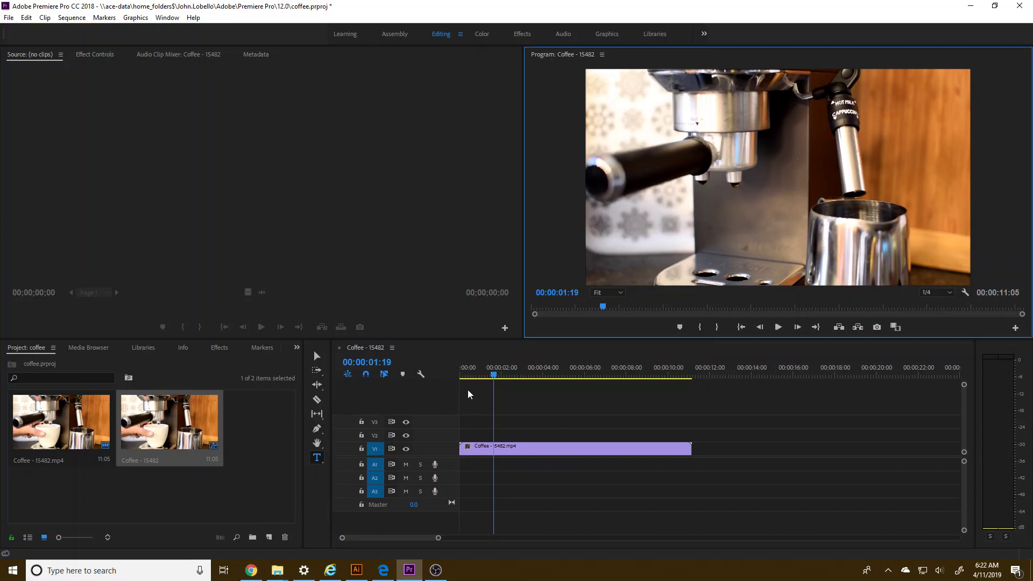
click(501, 375)
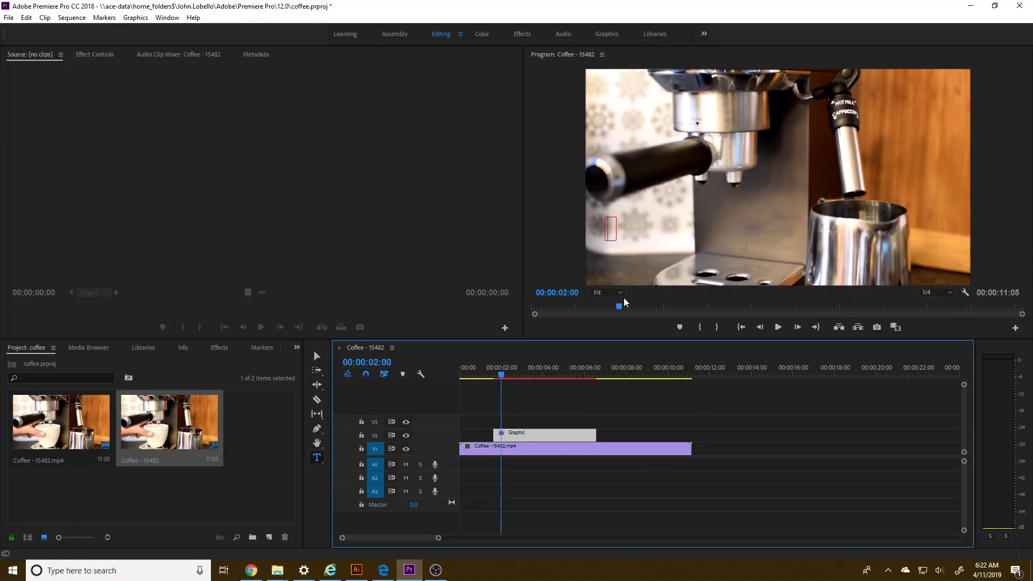
key(End)
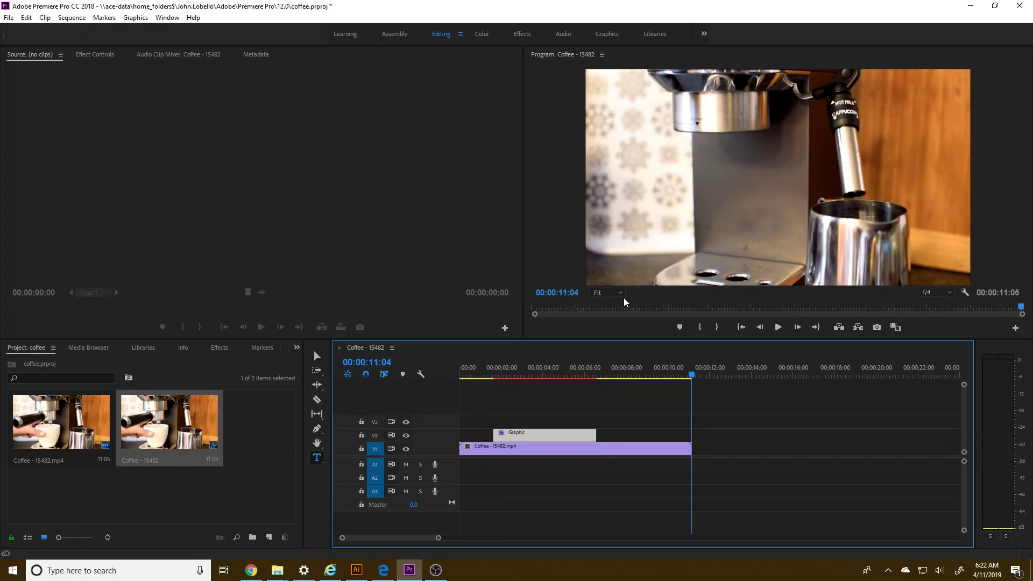
click(547, 375)
click(609, 226)
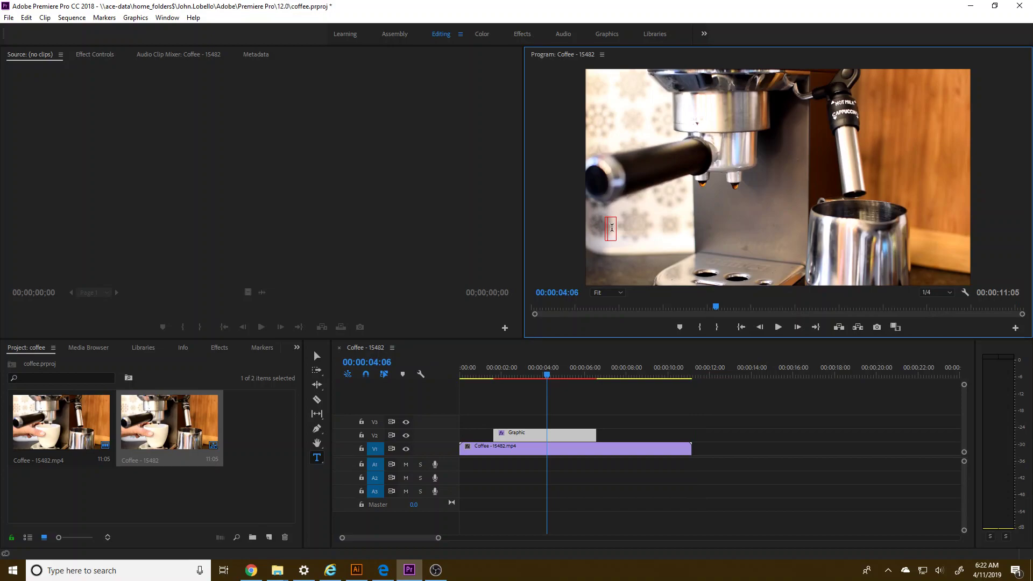
text(cn)
text(ffee)
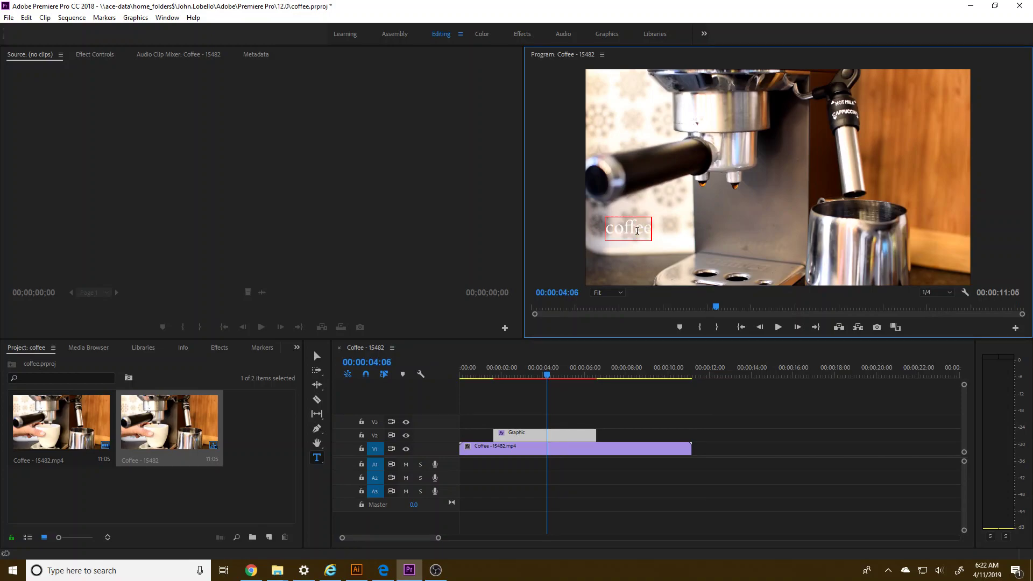
Try the Sunrise International Demo font on the selected coffee text
double_click(625, 226)
click(113, 60)
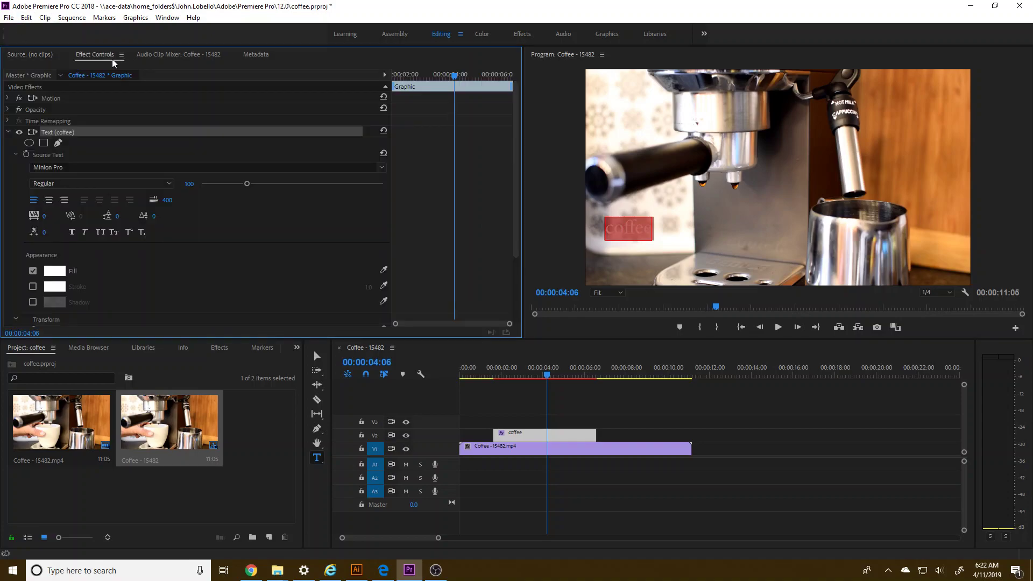
scroll(338, 251, down, 3)
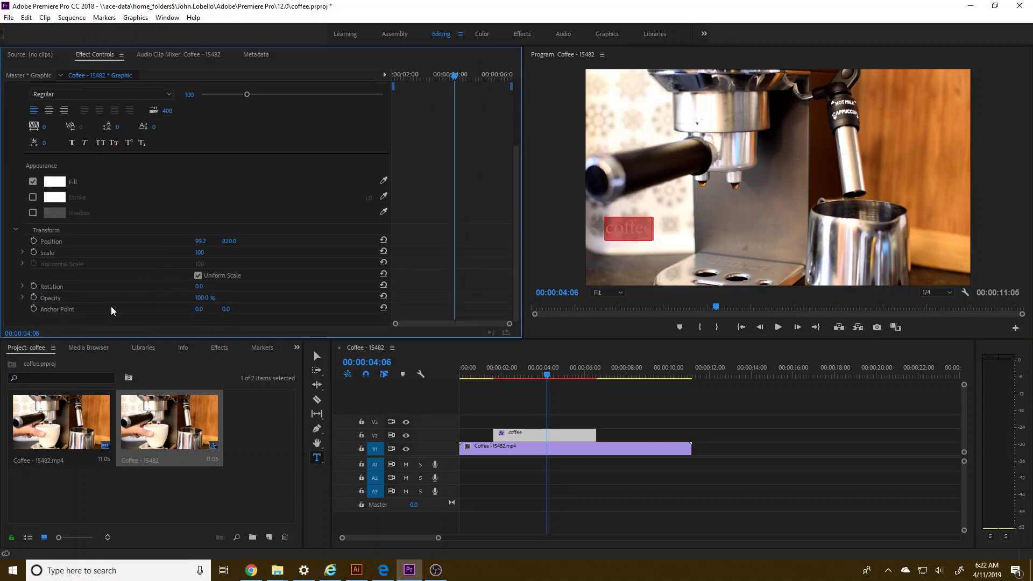
scroll(134, 231, up, 3)
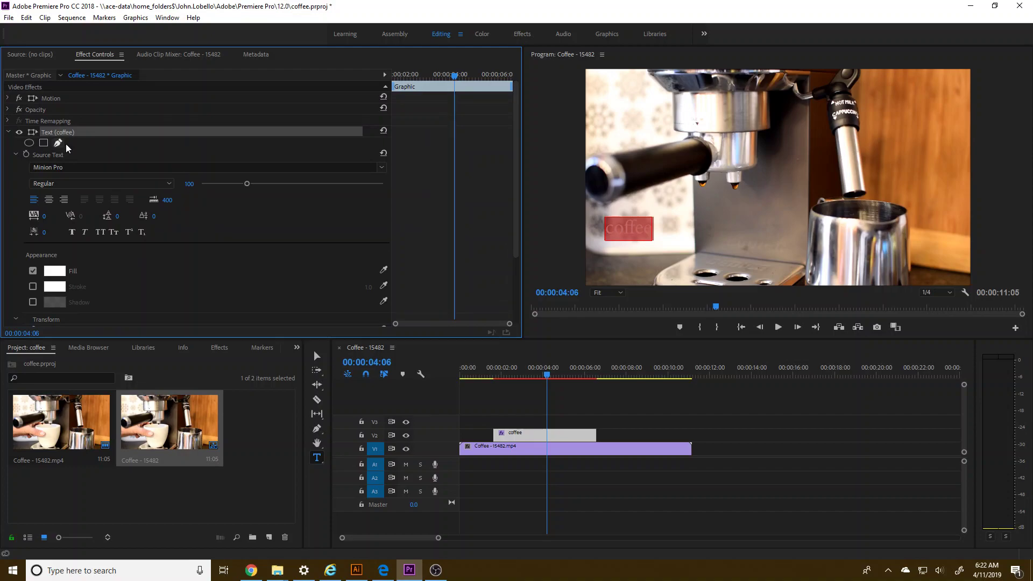
click(364, 168)
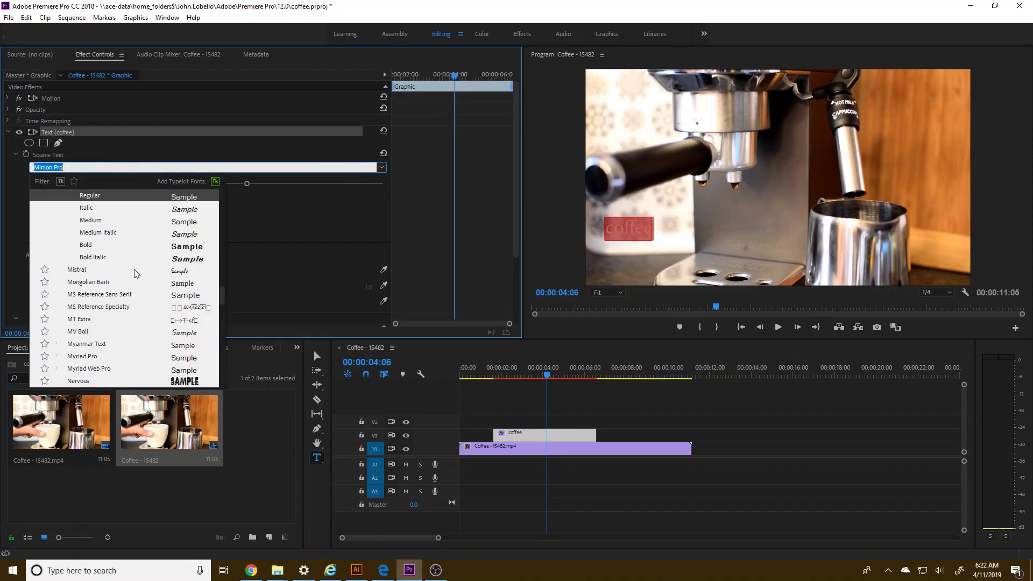
scroll(118, 331, up, 15)
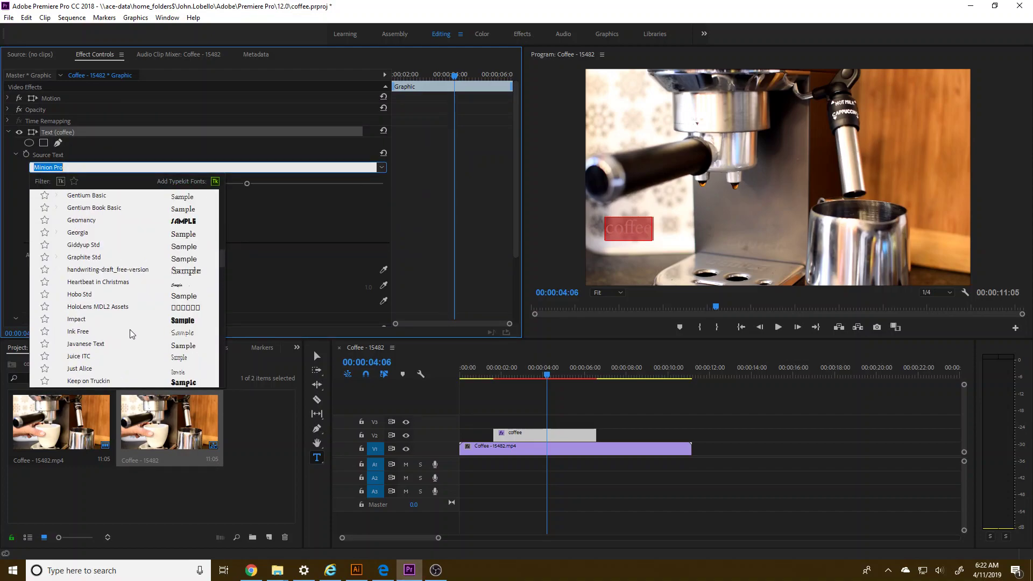
scroll(131, 335, down, 14)
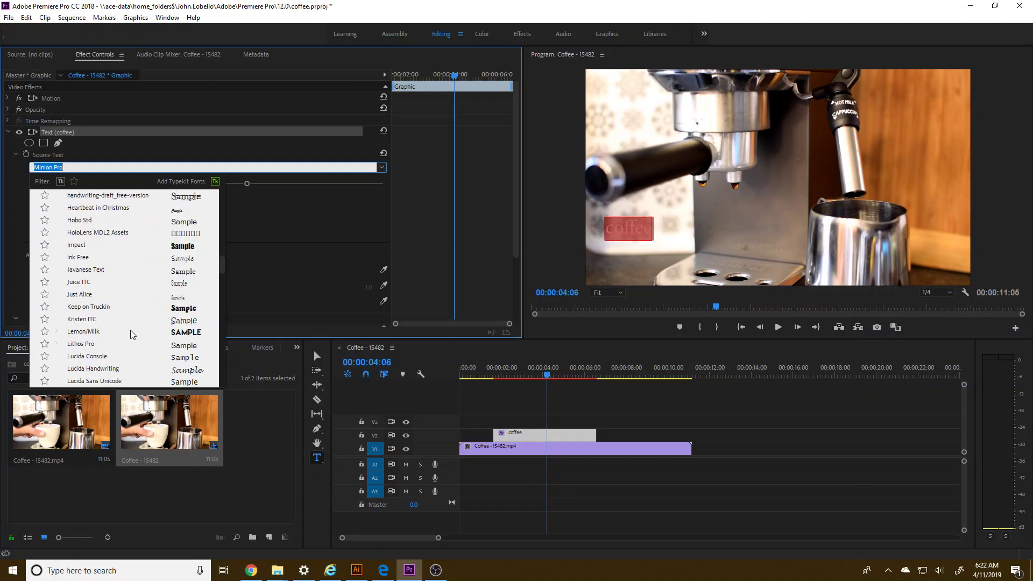
scroll(132, 334, down, 15)
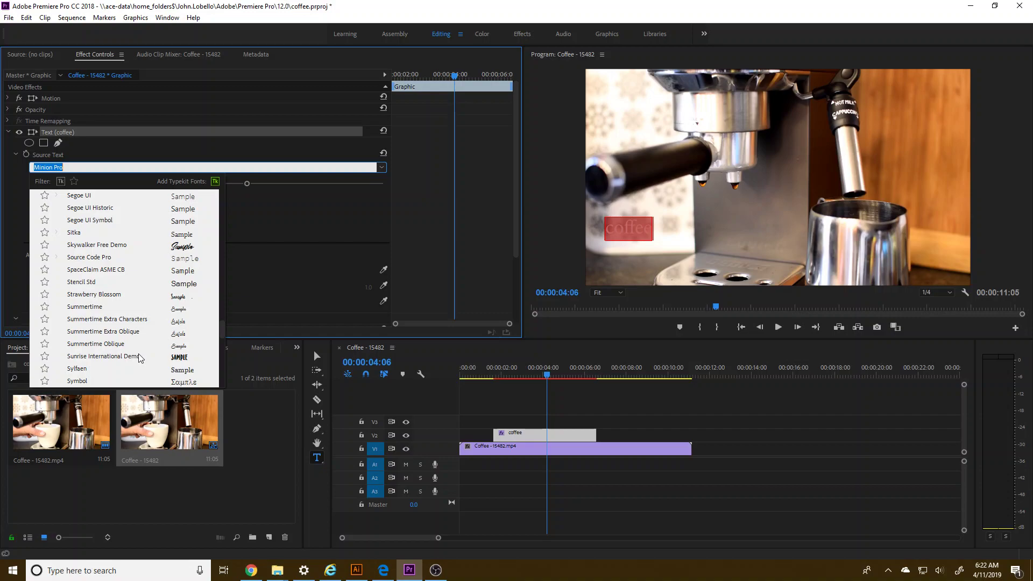
click(102, 356)
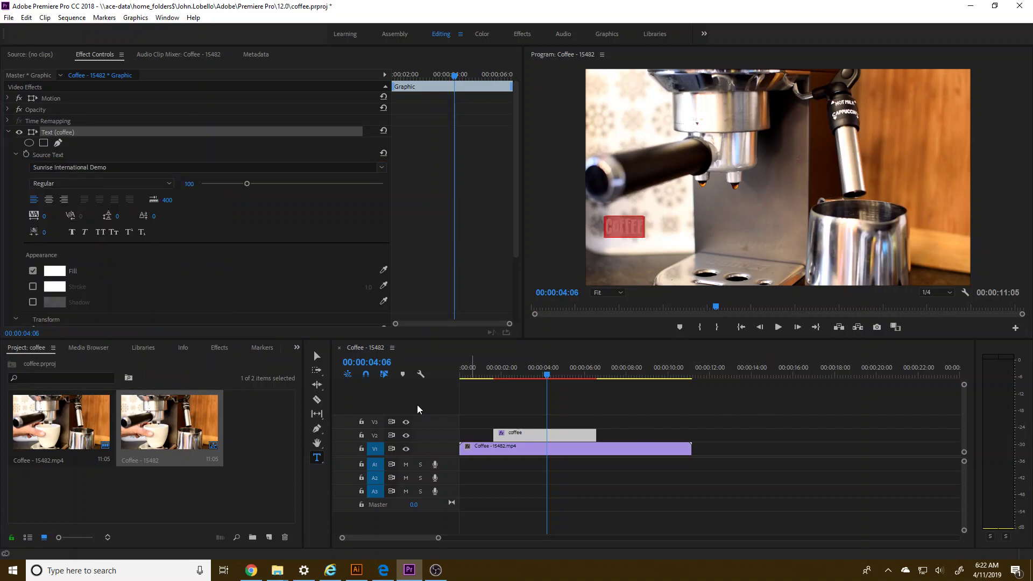
Switch the title font to Skywalker Free Demo
click(115, 167)
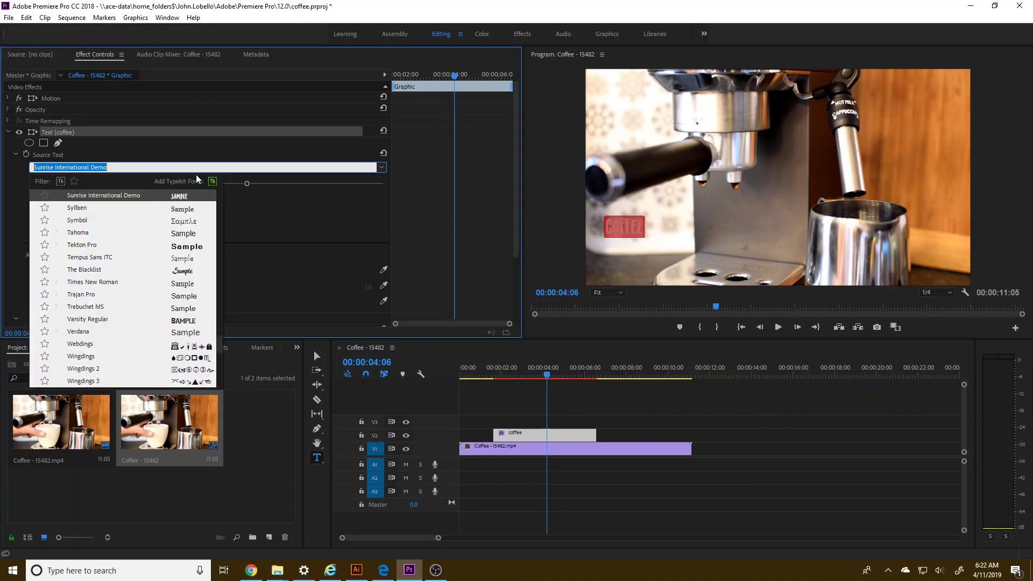
scroll(188, 372, down, 4)
scroll(188, 380, up, 5)
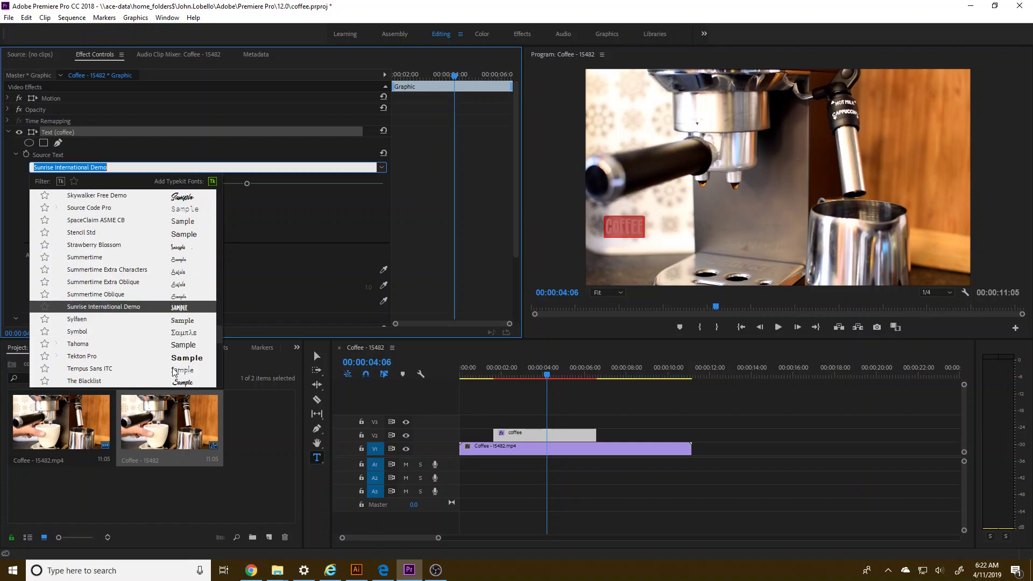
click(97, 270)
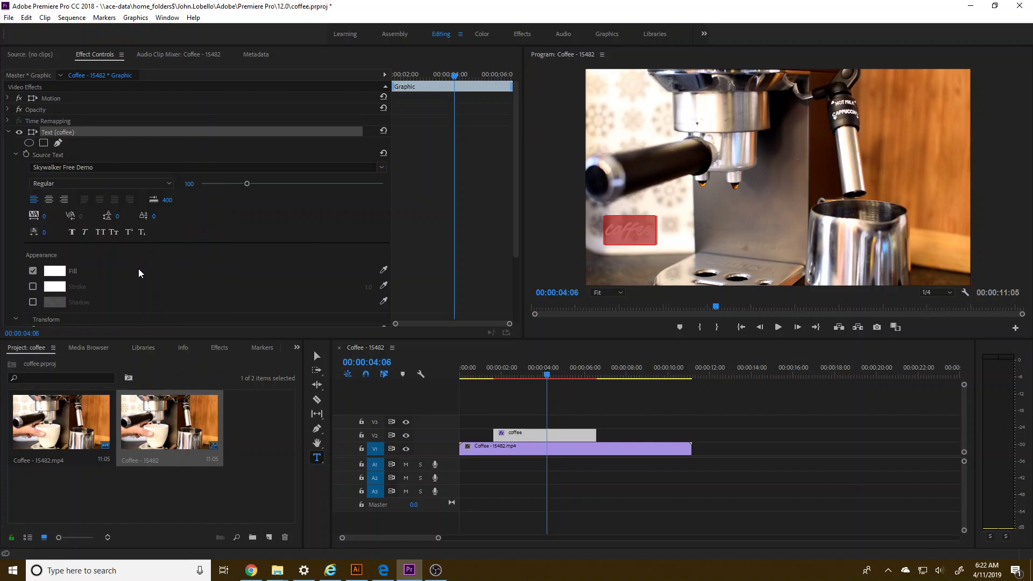
click(607, 235)
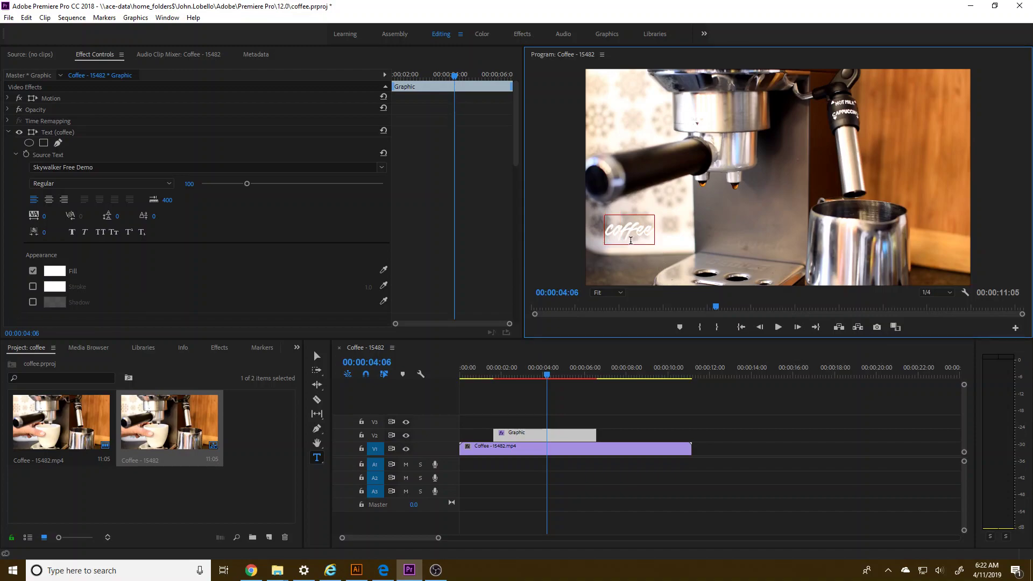
Replace the lowercase first letter so the title reads 'Coffee'
click(616, 231)
key(BackSpace)
text(C)
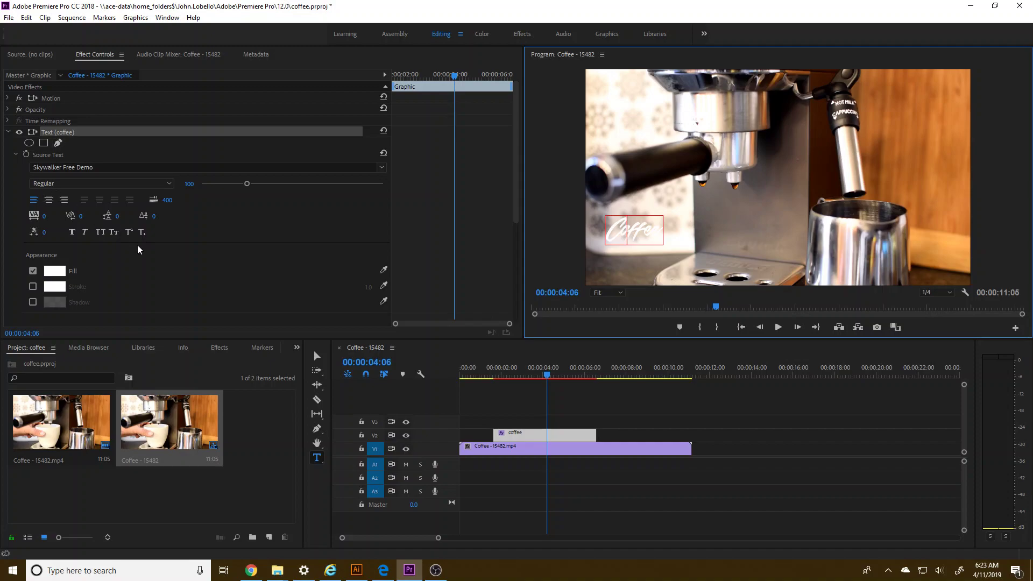
click(645, 224)
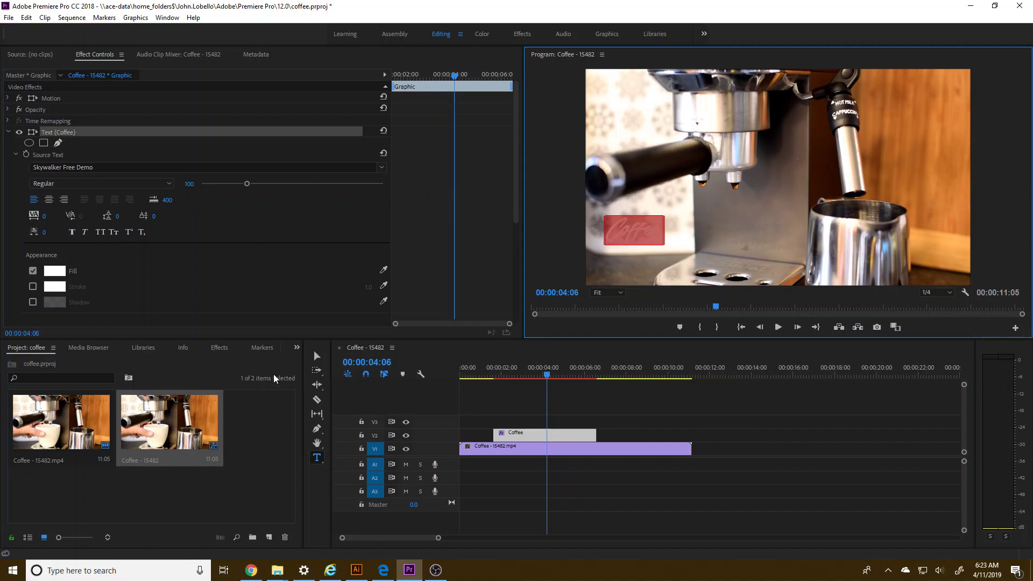
Scale up the Coffee title and shift it slightly right in the frame
click(317, 356)
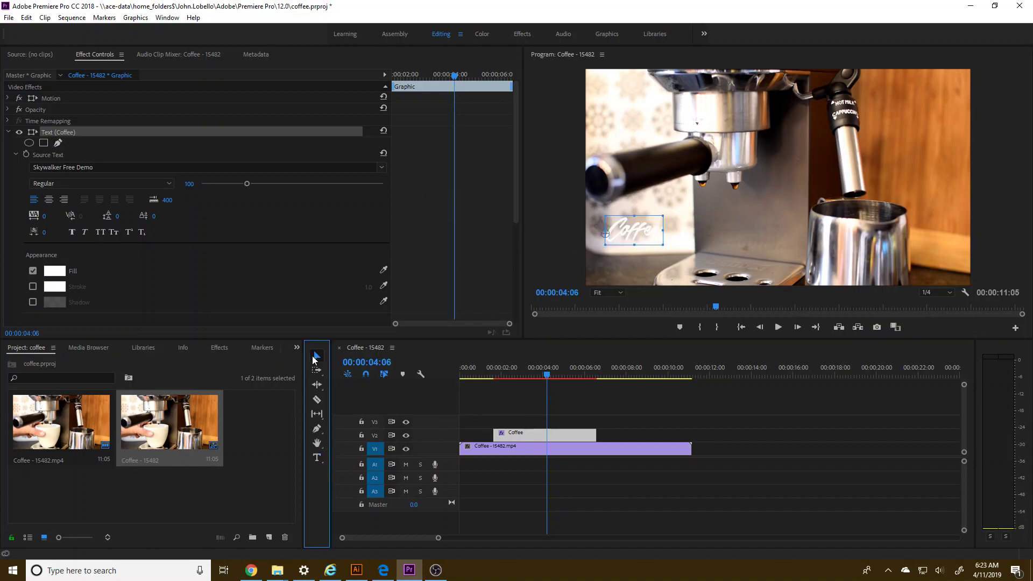
click(665, 215)
drag(664, 216, 735, 187)
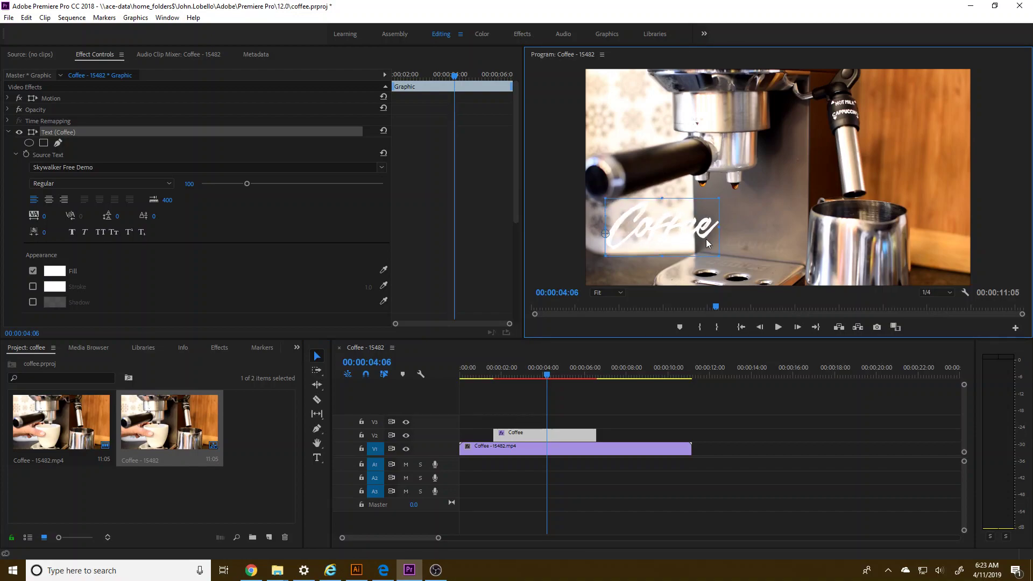
drag(706, 239, 723, 237)
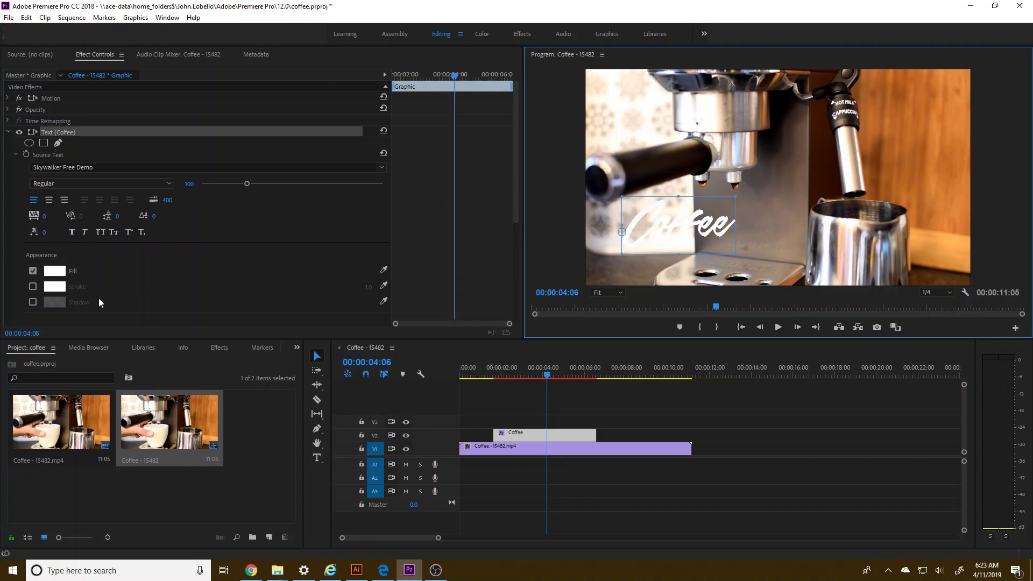
Give the Coffee text a 0D0D0D stroke of width 4.0 with no drop shadow
click(32, 291)
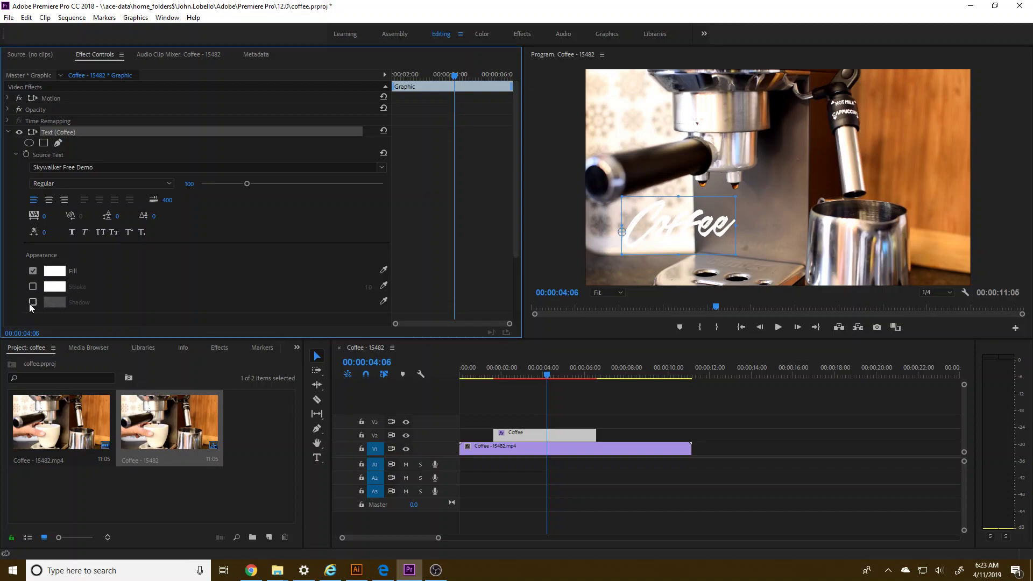
click(33, 302)
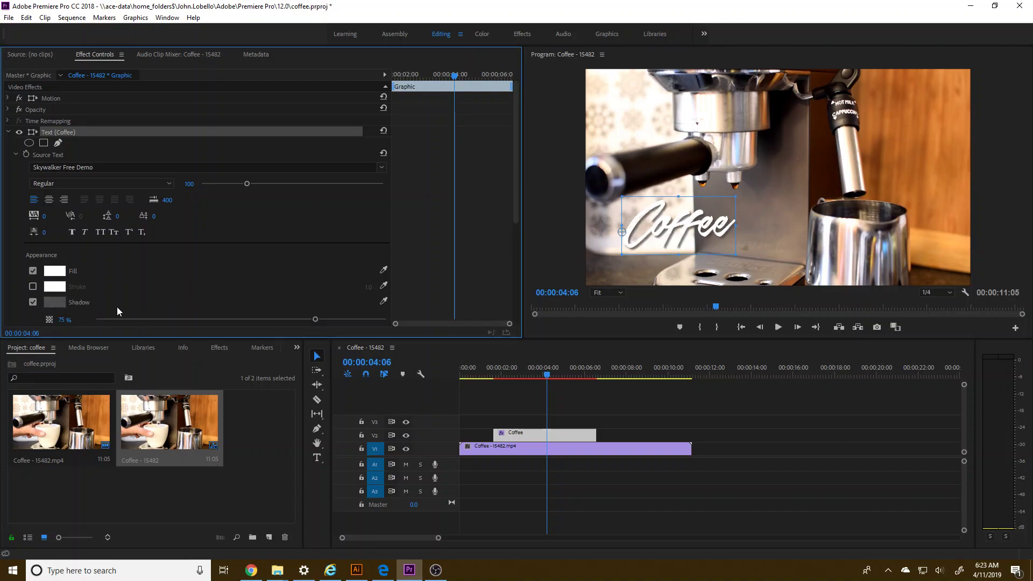
click(33, 302)
click(31, 288)
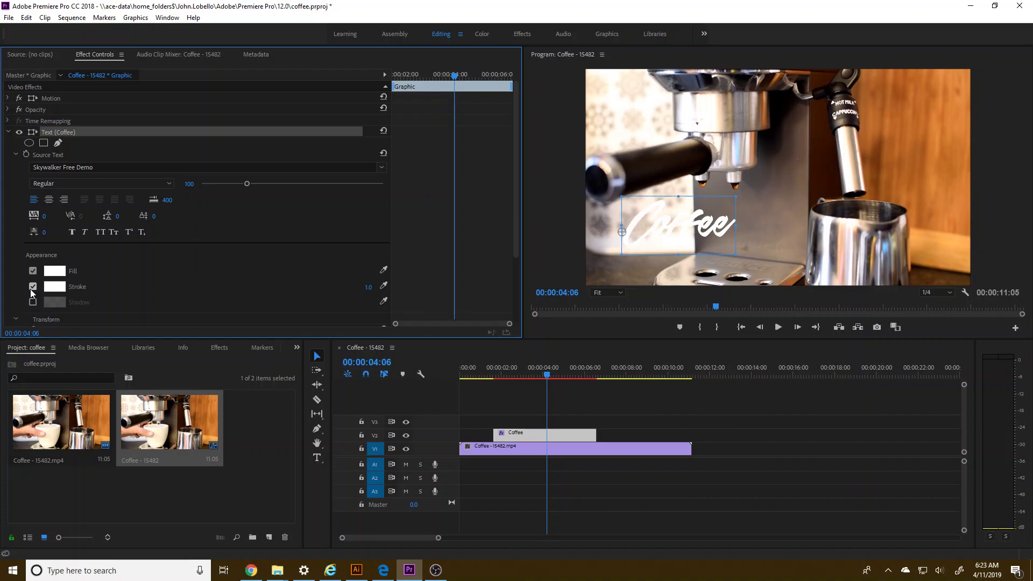
click(54, 286)
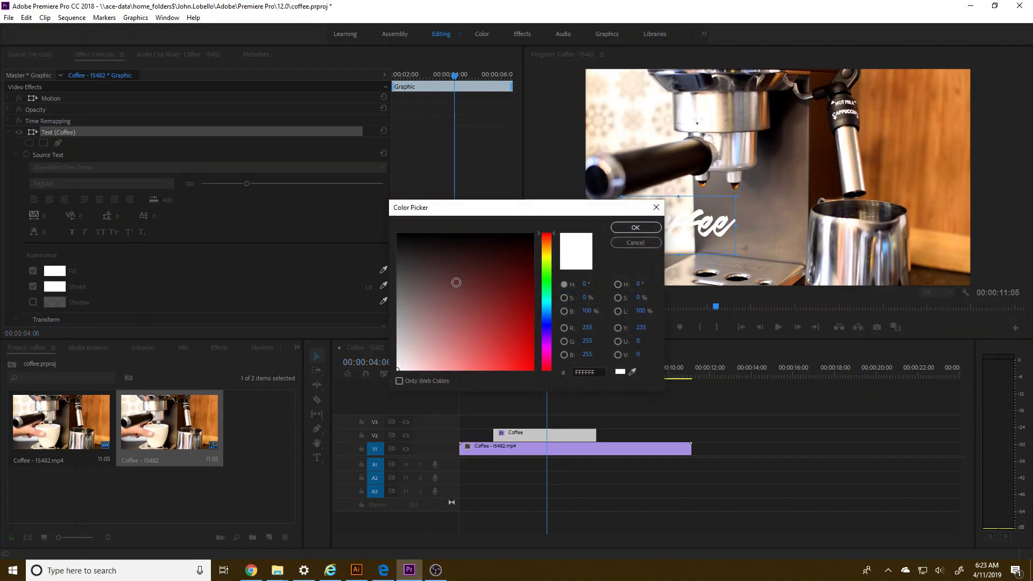
drag(440, 254, 397, 239)
click(639, 227)
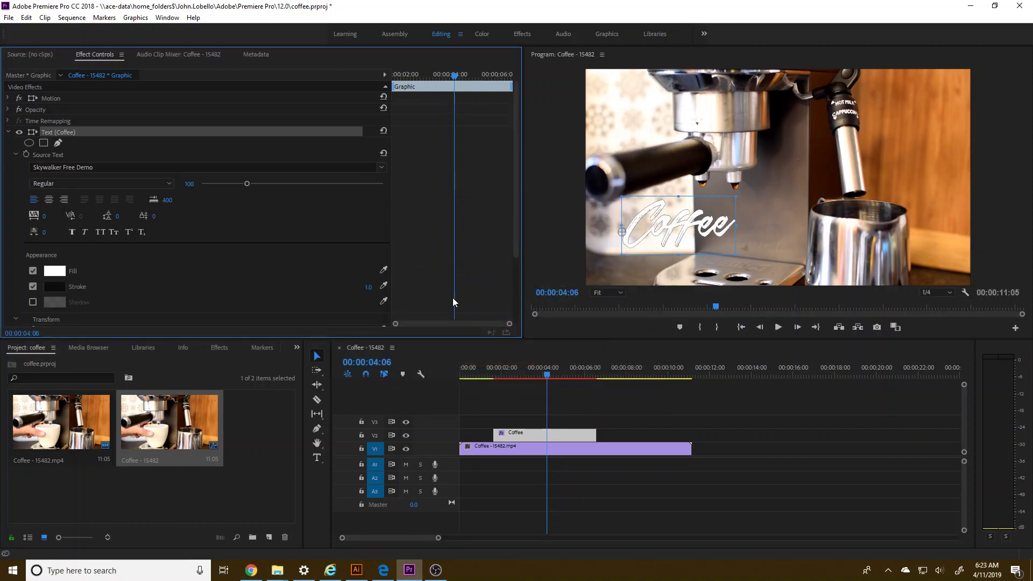
mouse_move(370, 289)
mouse_down()
mouse_move(399, 289)
mouse_move(378, 288)
mouse_up()
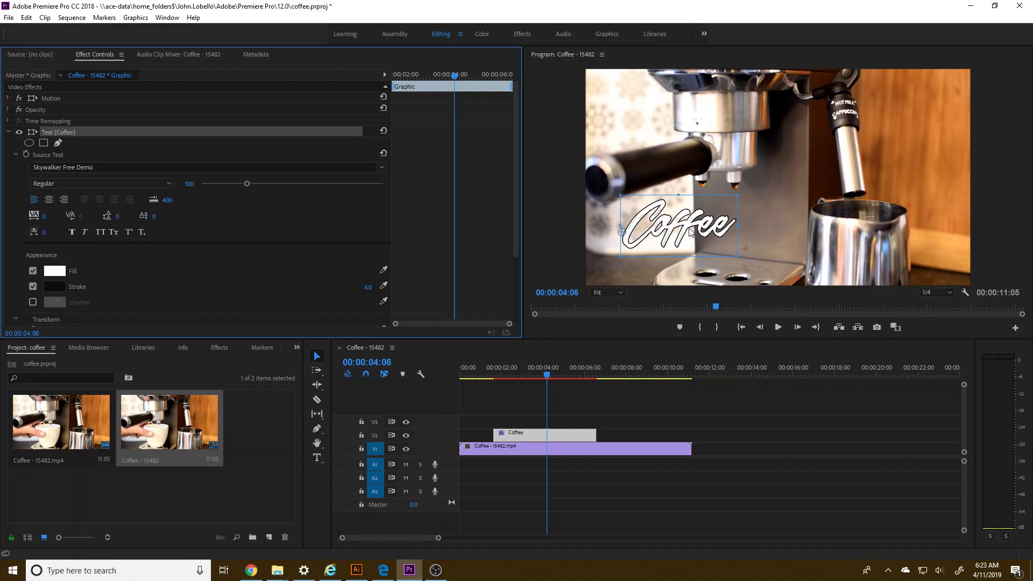
Nudge the Coffee title slightly left and down, then start moving its clip earlier
drag(690, 231, 689, 236)
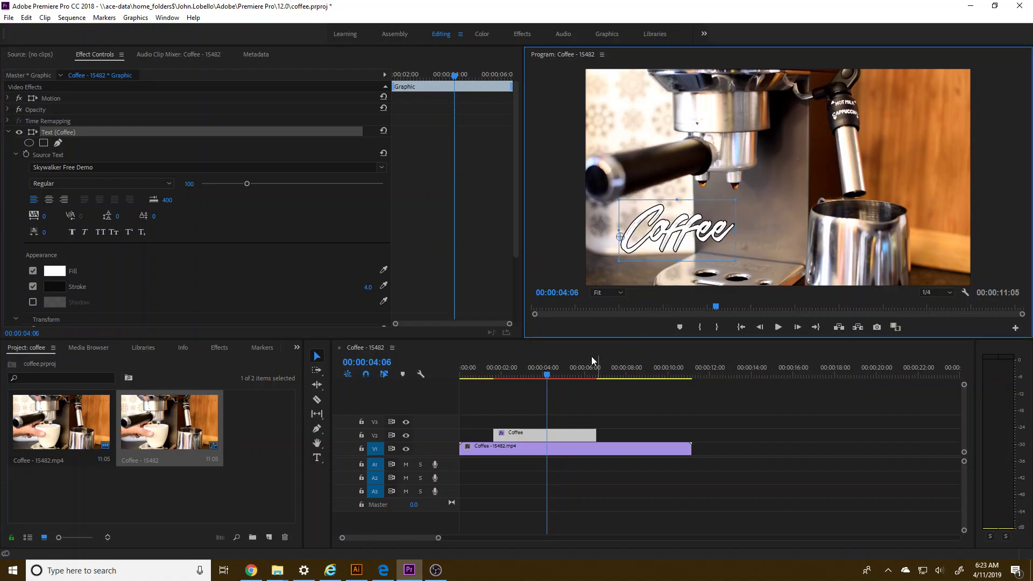
drag(534, 371, 519, 373)
drag(518, 436, 486, 437)
Move the Coffee title clip to 00:00:00:00, extend it to the video's end, and preview the opening
drag(561, 436, 691, 435)
click(460, 371)
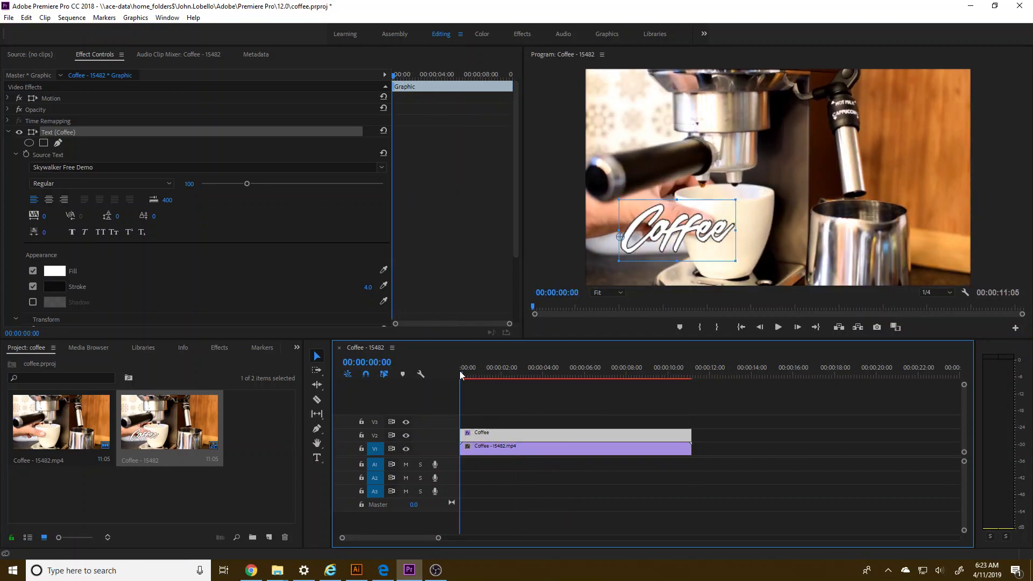
drag(460, 371, 463, 371)
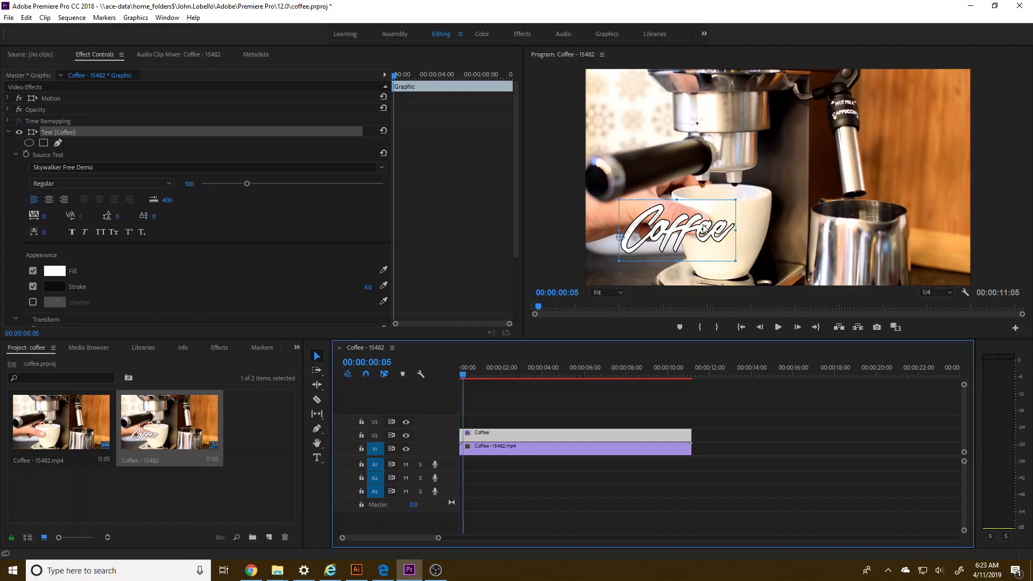
mouse_move(463, 373)
mouse_down()
mouse_move(493, 379)
mouse_move(464, 376)
mouse_up()
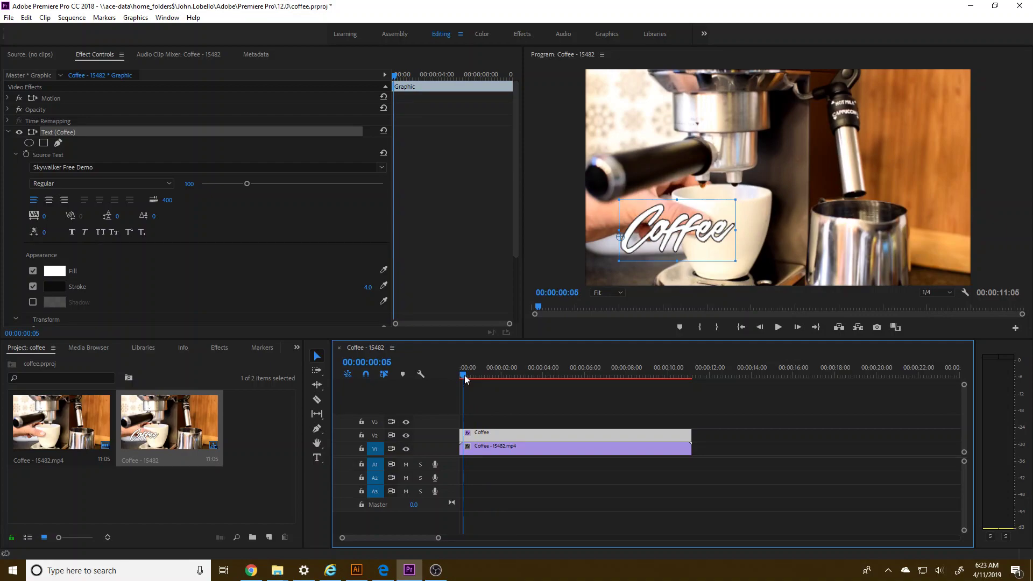
Select the Coffee title clip at the sequence start and expand its Opacity settings
click(499, 459)
click(491, 437)
drag(482, 376, 444, 373)
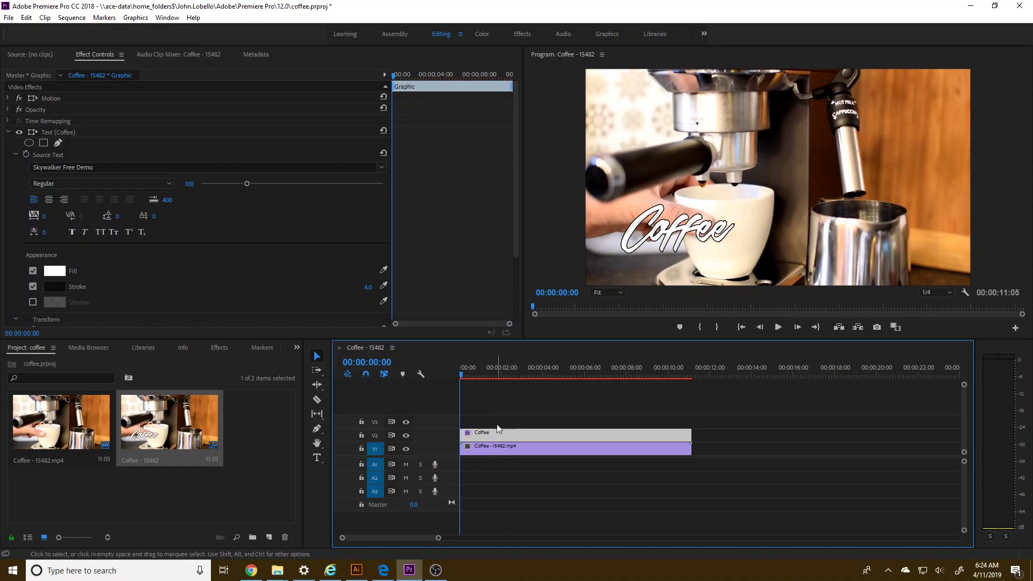
scroll(79, 238, down, 3)
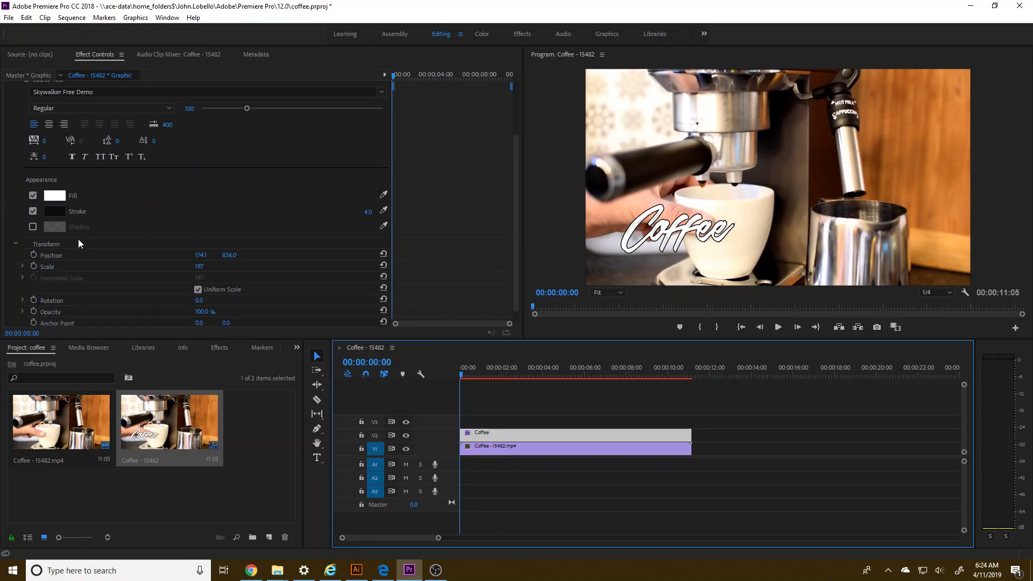
scroll(81, 243, up, 1)
scroll(82, 248, up, 2)
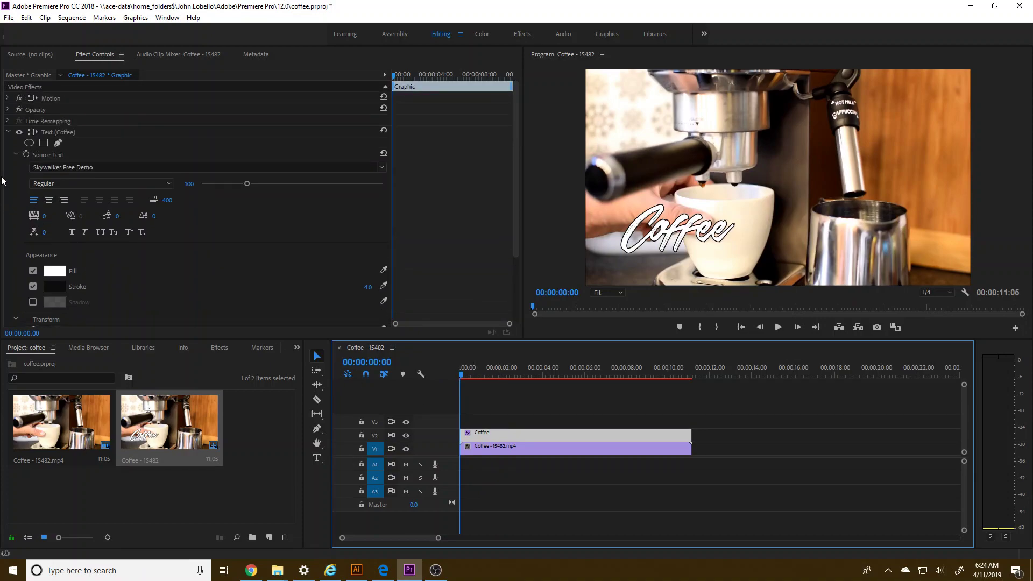
click(7, 109)
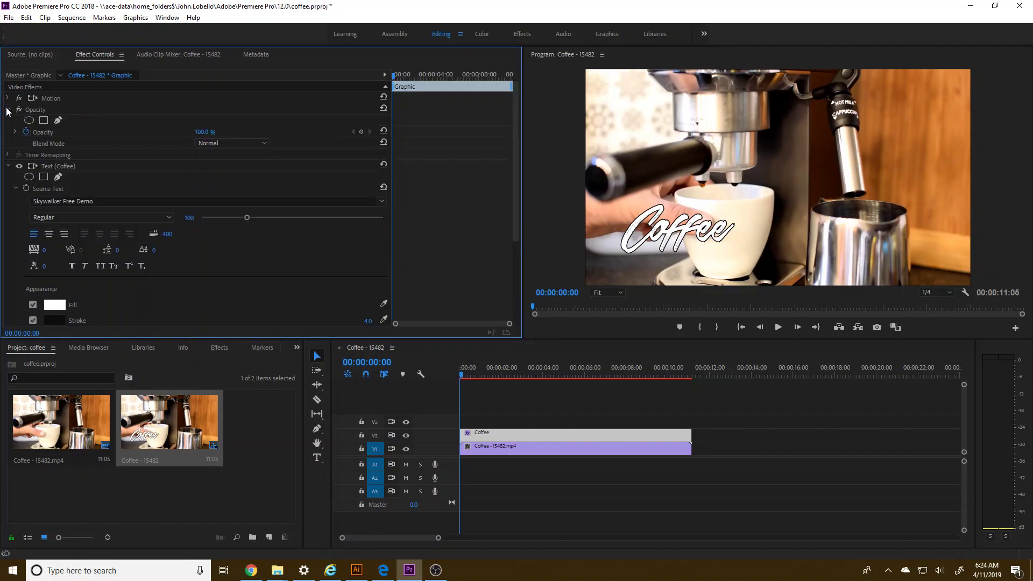
Draw a closed freeform Bezier mask around the coffee cup
click(58, 121)
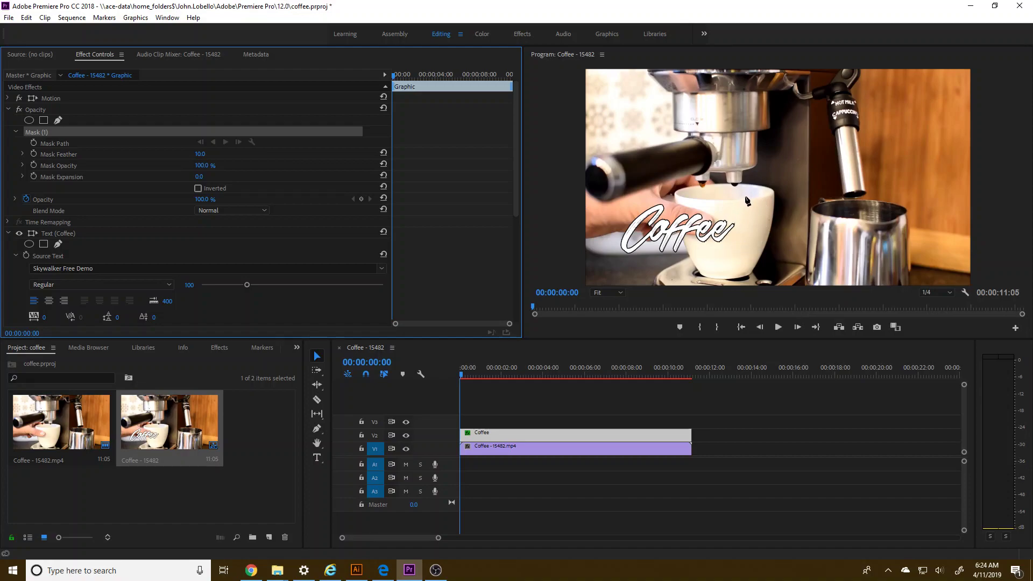
click(744, 197)
click(745, 269)
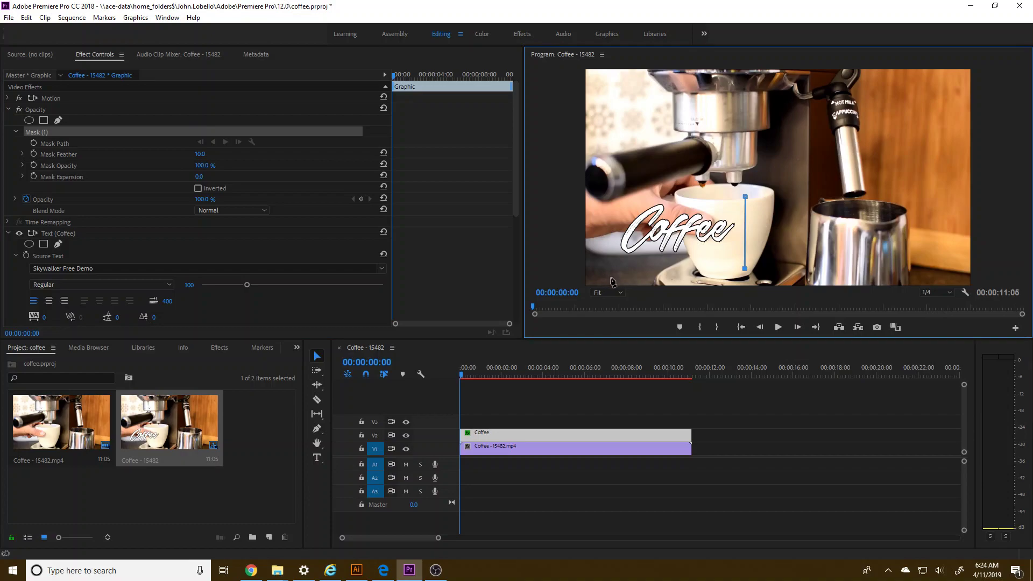
click(614, 280)
click(603, 221)
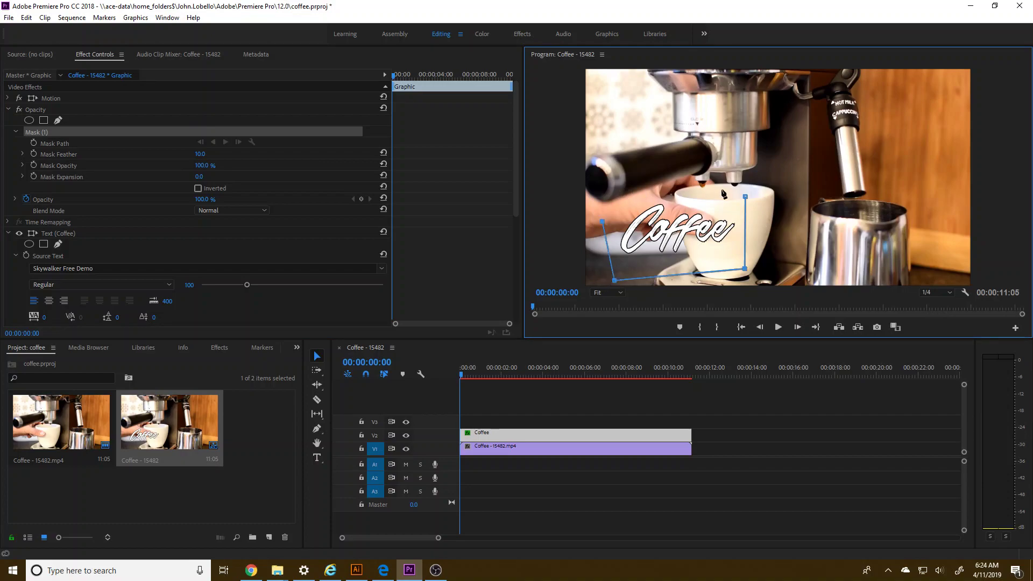
click(663, 192)
click(745, 198)
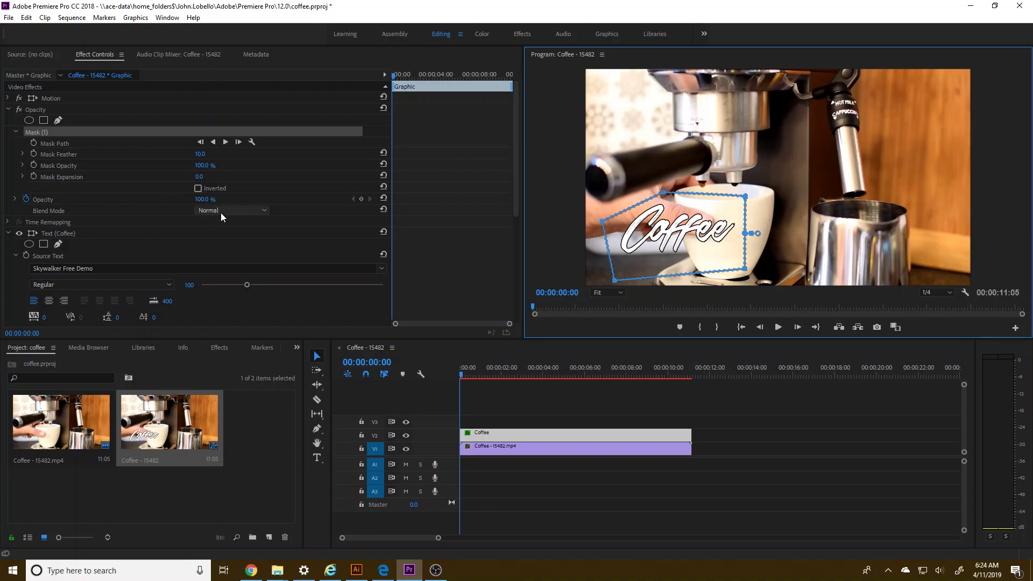
Invert the mask so the cup hides the title, and recheck the opening frames
click(201, 188)
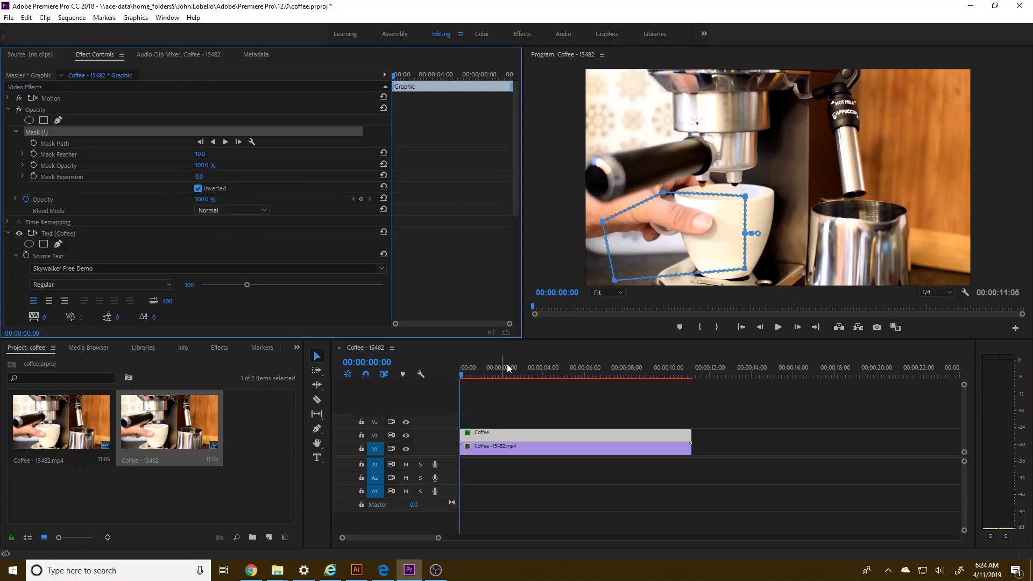
click(465, 377)
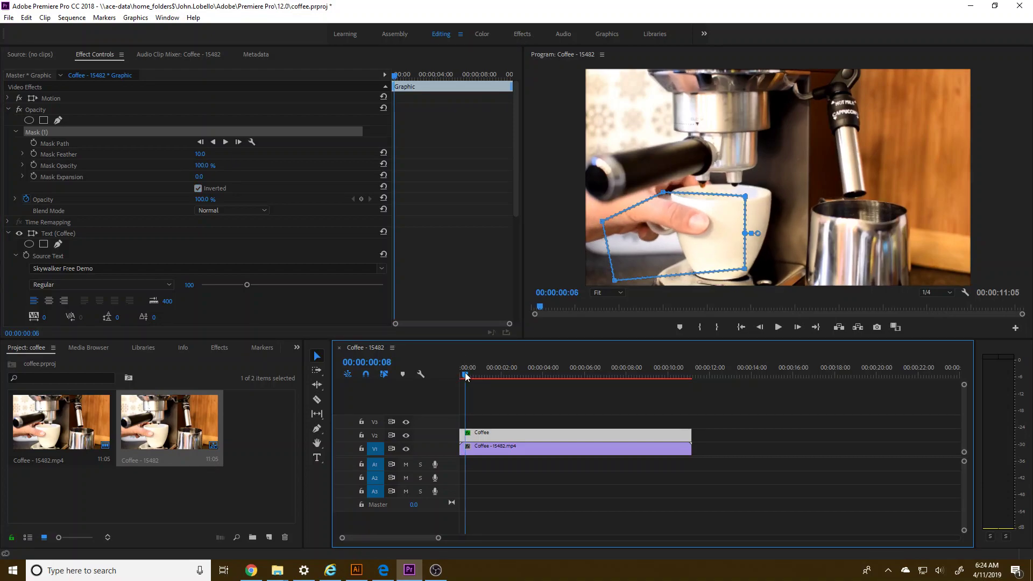
drag(465, 376, 457, 377)
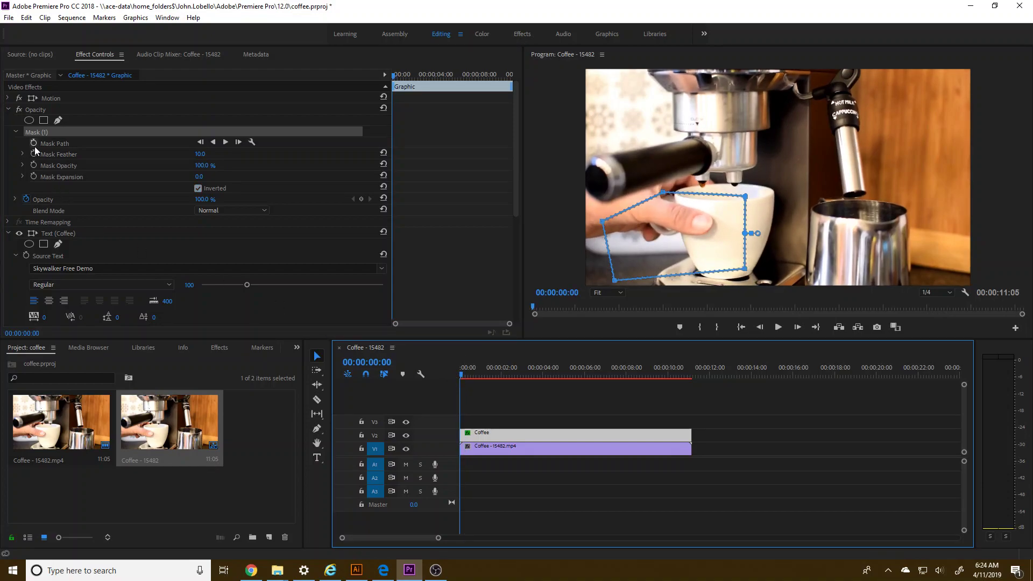
Select the mask path and add a Mask Path keyframe a few frames in
click(51, 144)
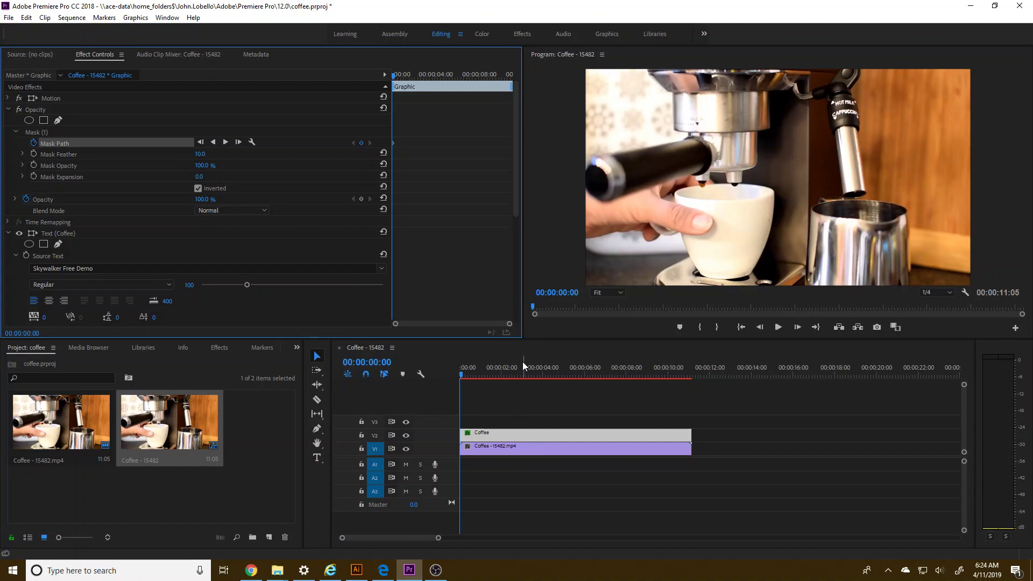
key(shift+Right)
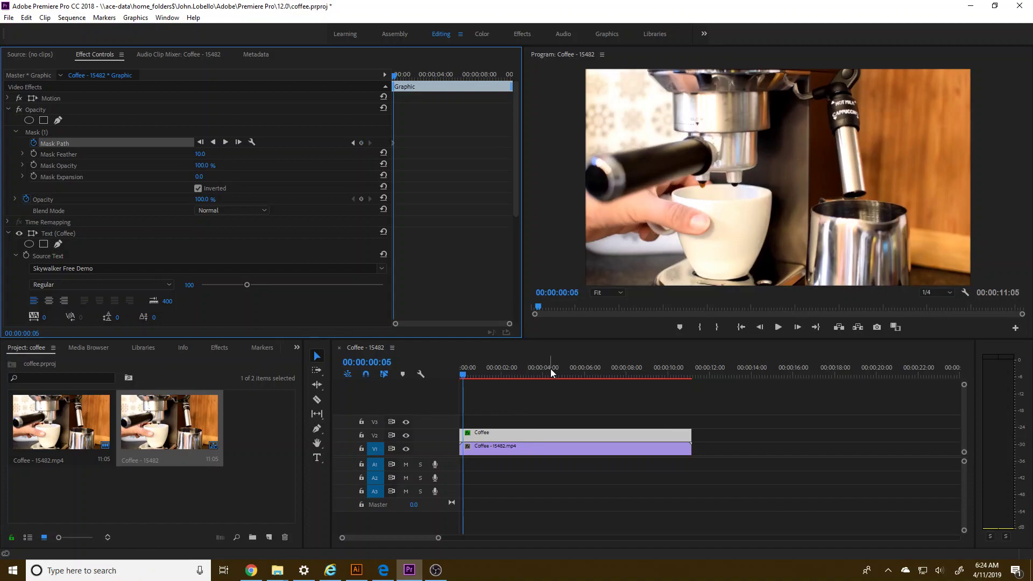
click(361, 142)
Shift the mask onto the cup at 00:00:00:17 and 00:00:00:22, advancing five frames each time
click(472, 369)
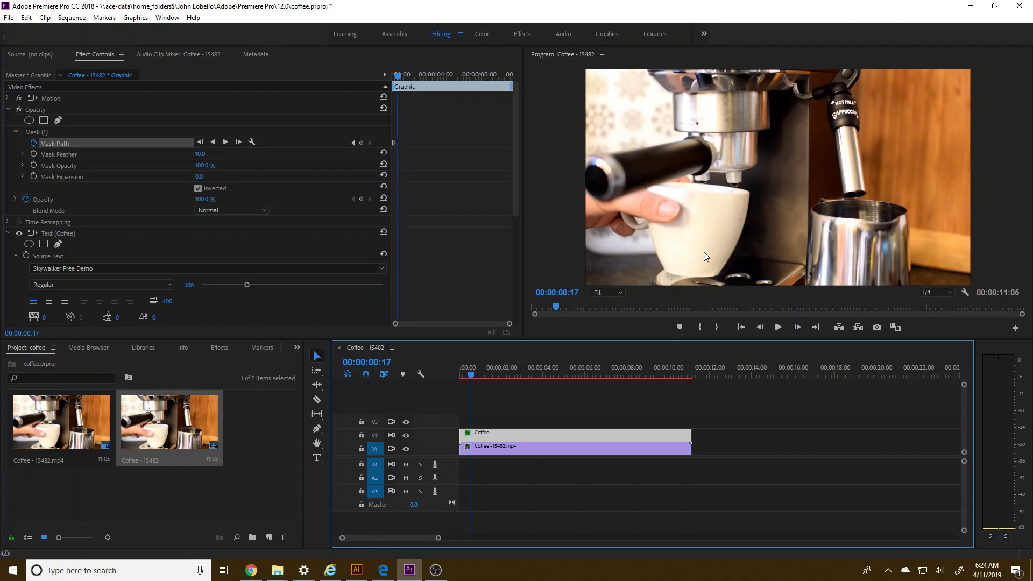
click(39, 132)
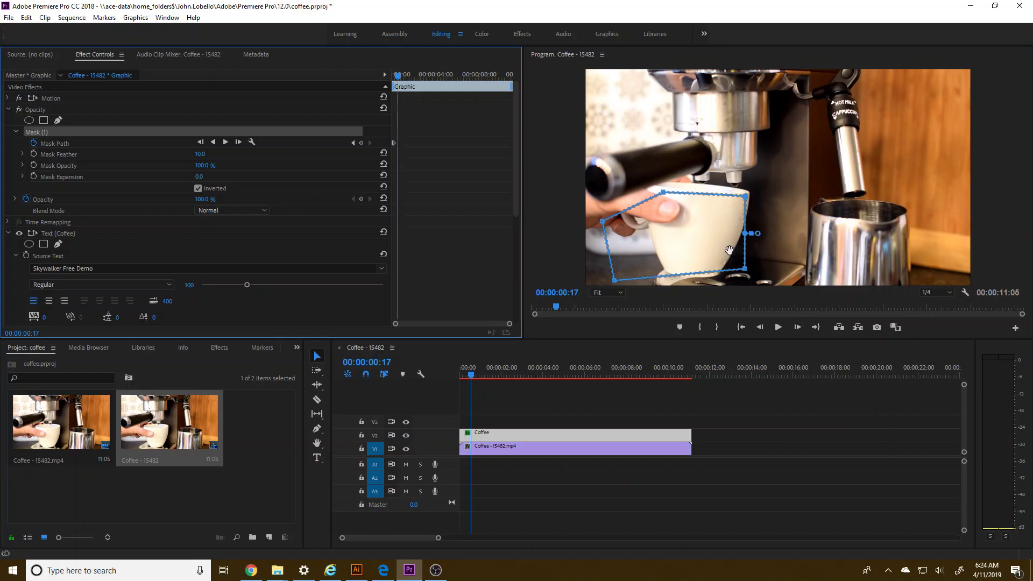
drag(729, 251, 721, 249)
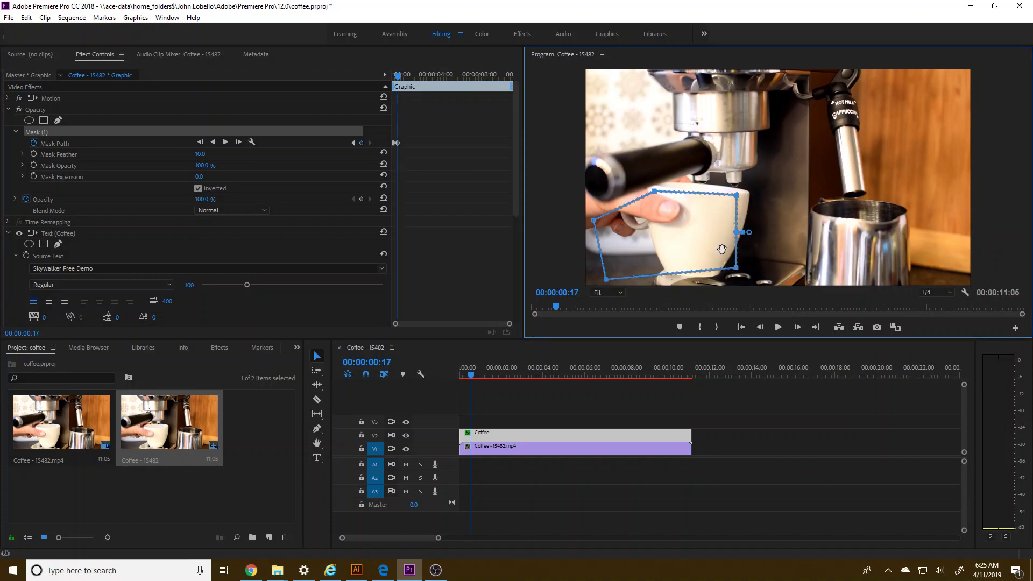
click(796, 328)
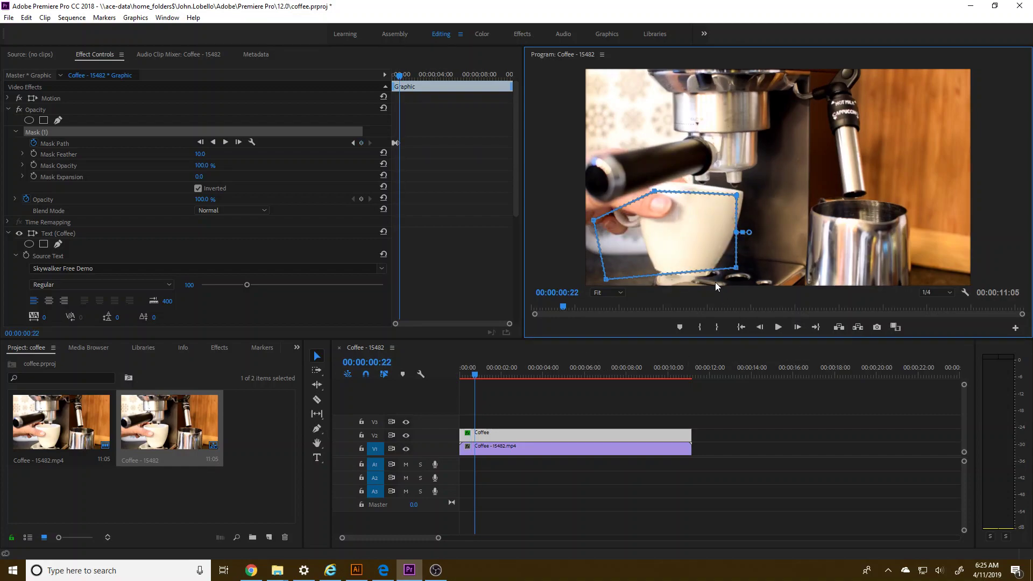
drag(710, 267, 710, 267)
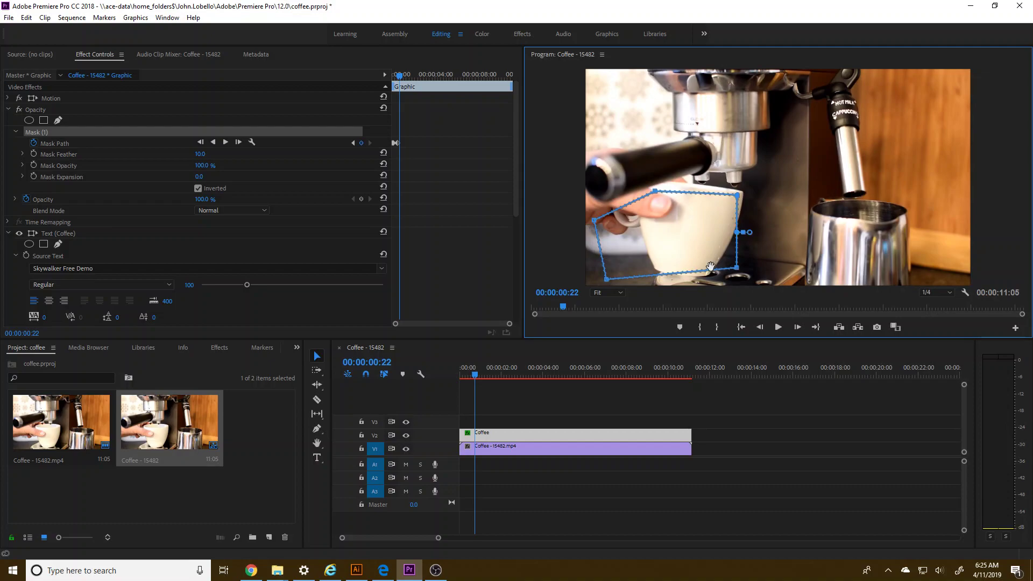
click(798, 328)
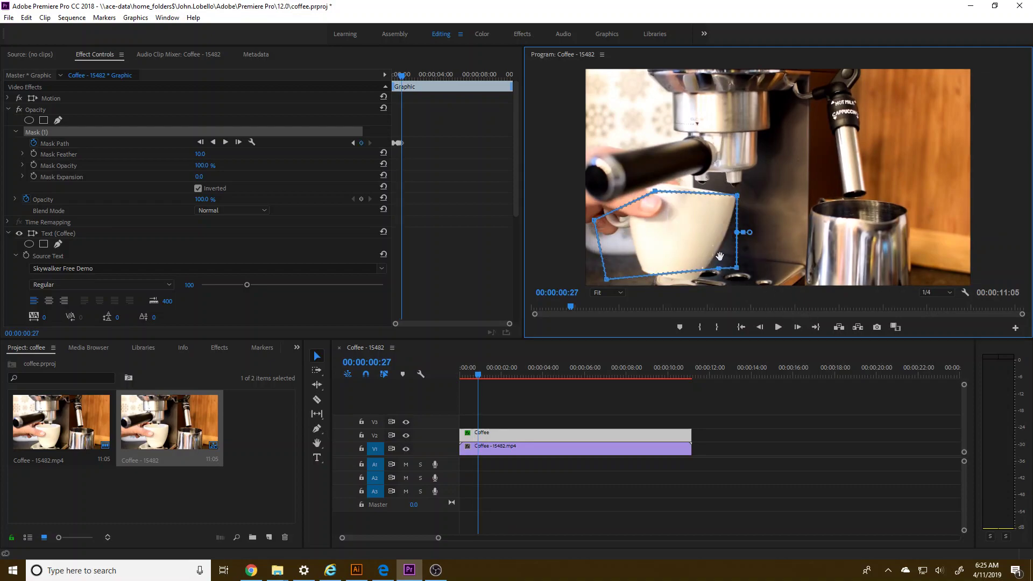
Undo the stray mask drag and pull the mask's right corners in to fit the cup
drag(719, 256, 703, 269)
key(ctrl+z)
drag(733, 233, 727, 237)
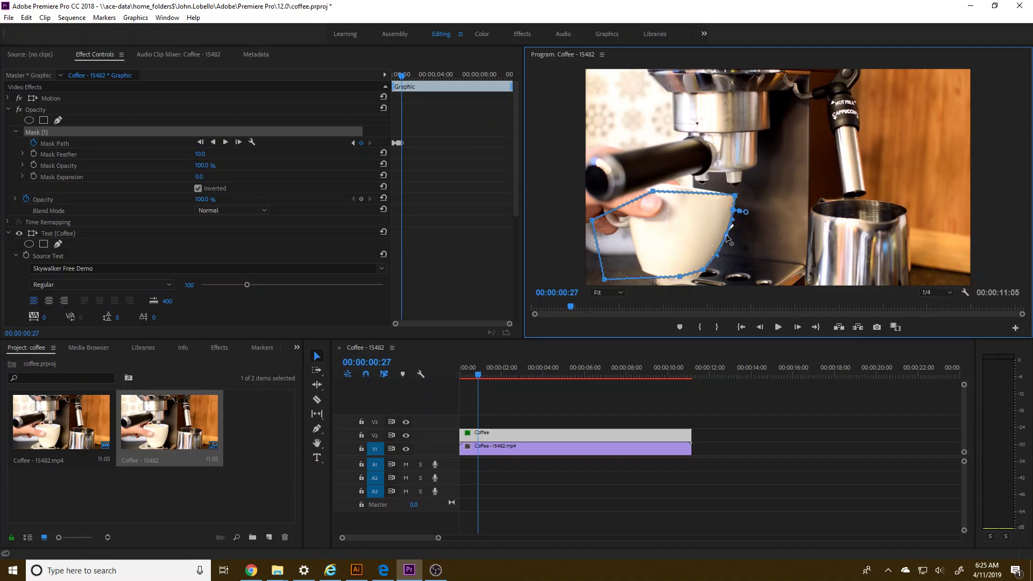
Frame by frame through 00:00:01:13, slide the mask left with the cup until Coffee is clear
shift+click(798, 327)
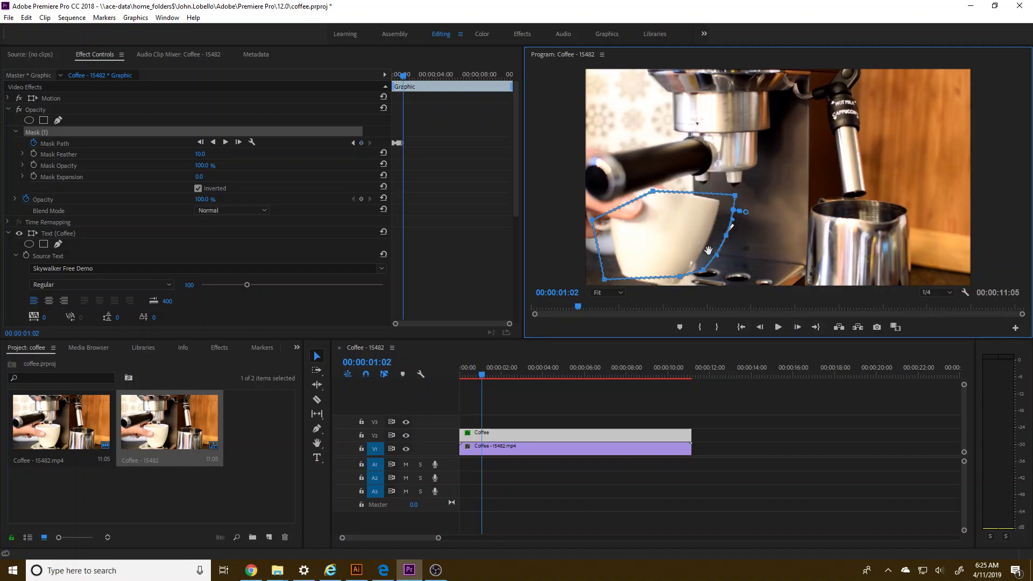
drag(708, 251, 685, 245)
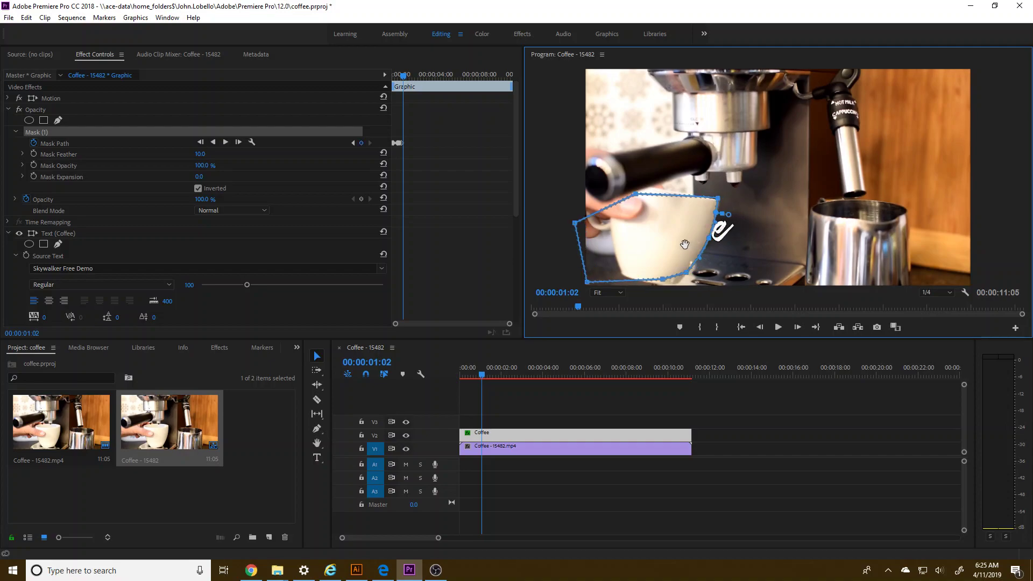
shift+click(797, 327)
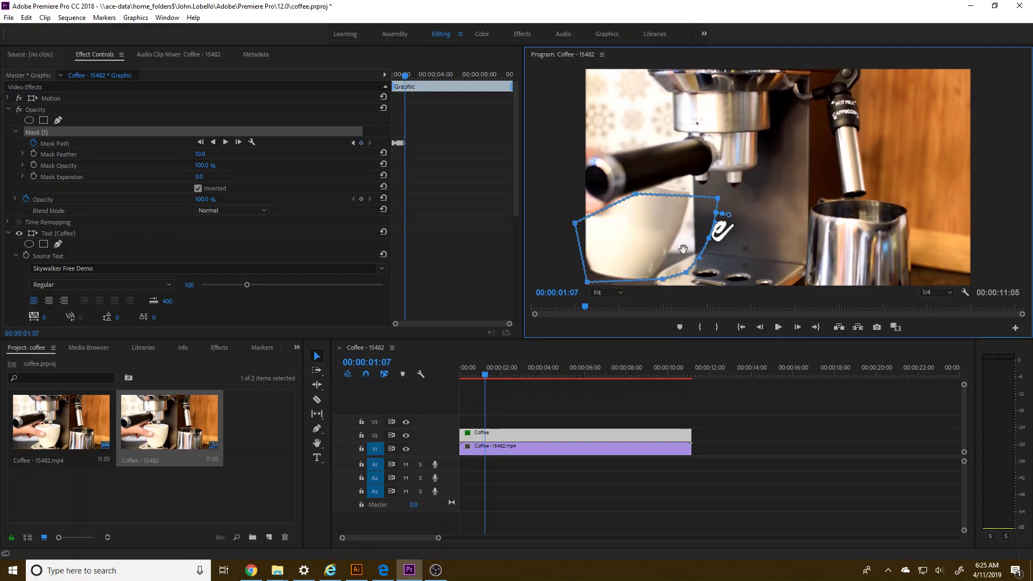
drag(682, 249, 652, 243)
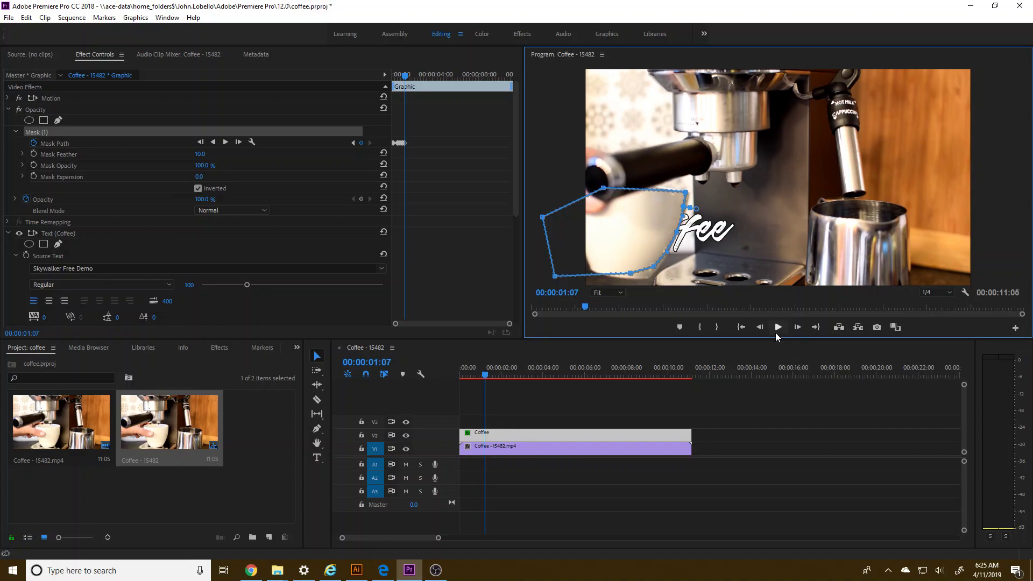
shift+click(798, 327)
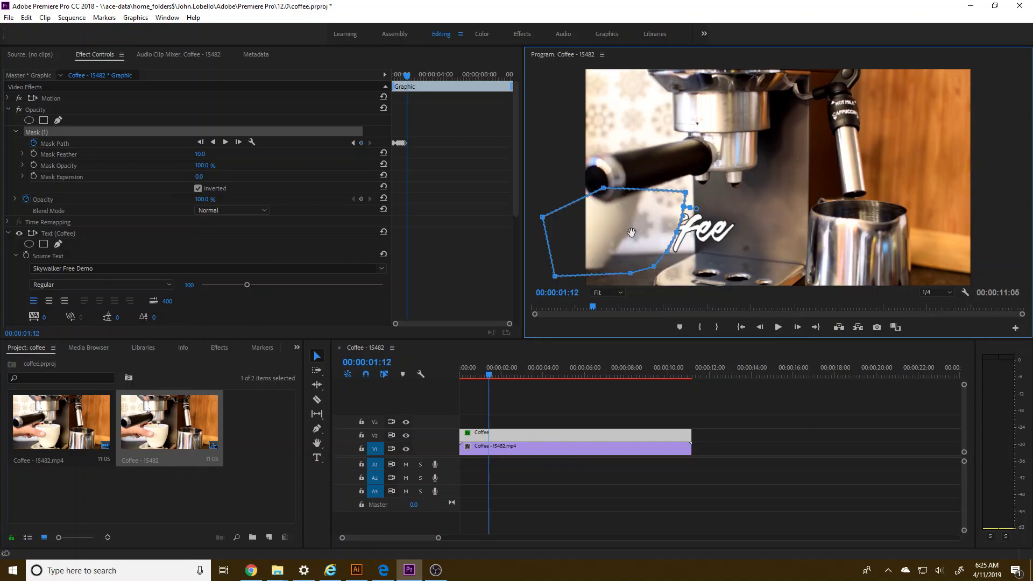
drag(632, 232, 587, 227)
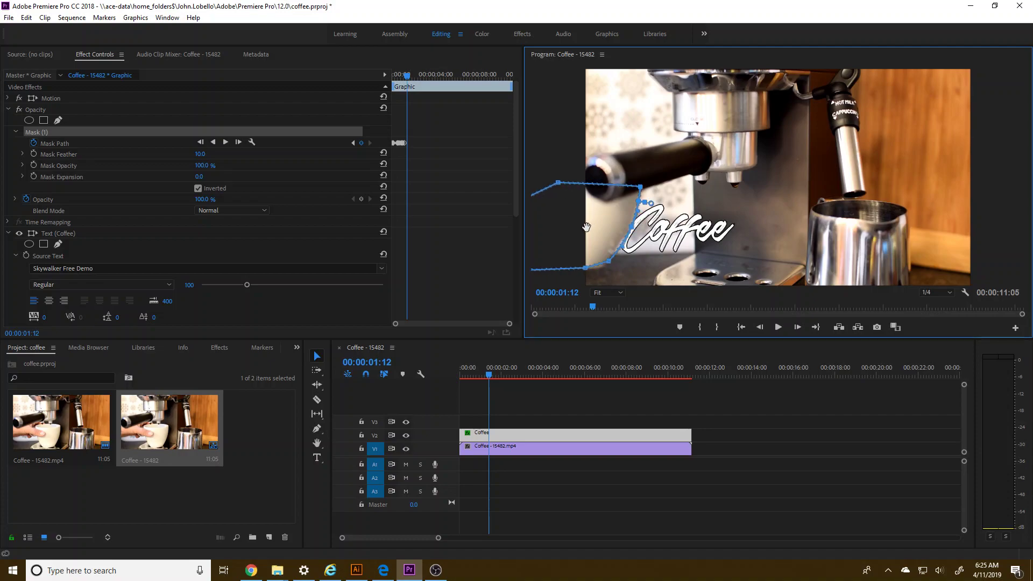
click(798, 328)
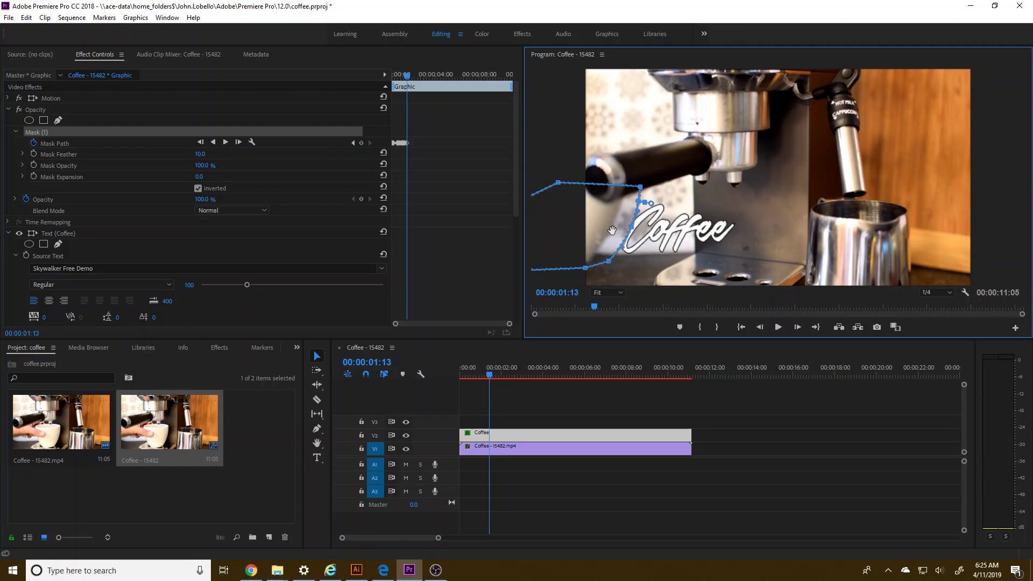
drag(608, 230, 590, 230)
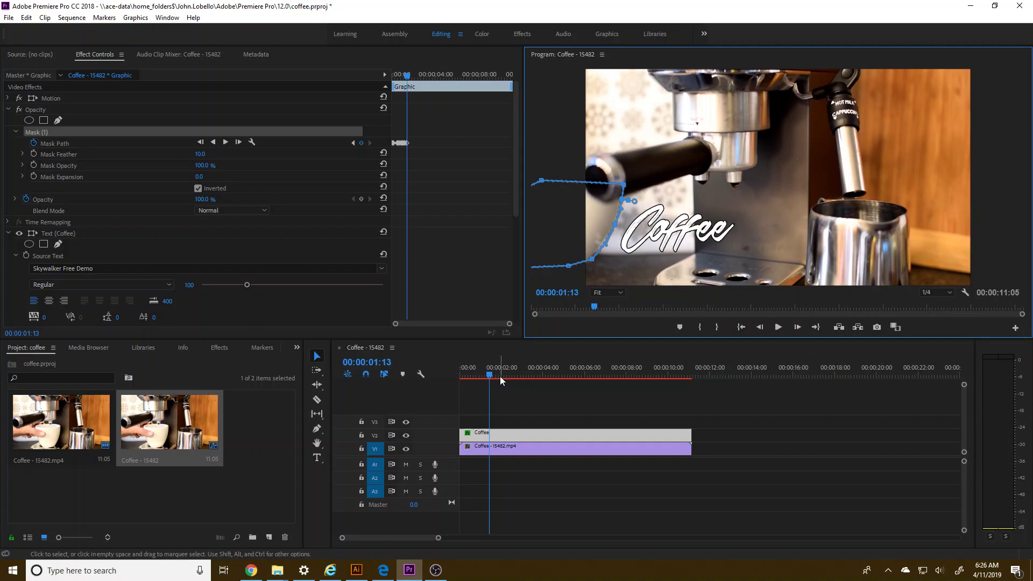
From the sequence start, with the Coffee title clip deselected, play the reveal preview
drag(492, 369, 419, 364)
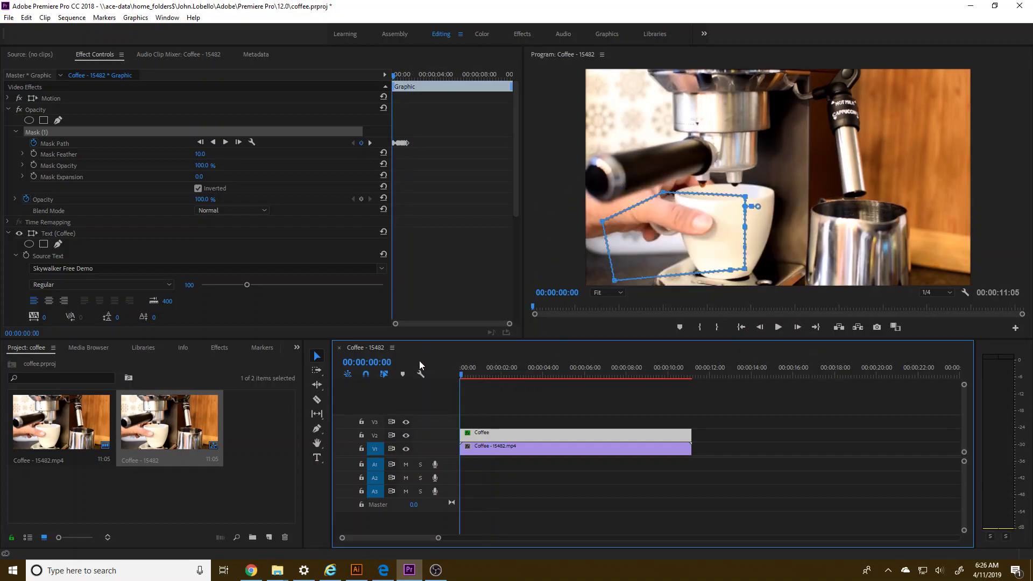
click(514, 482)
key(space)
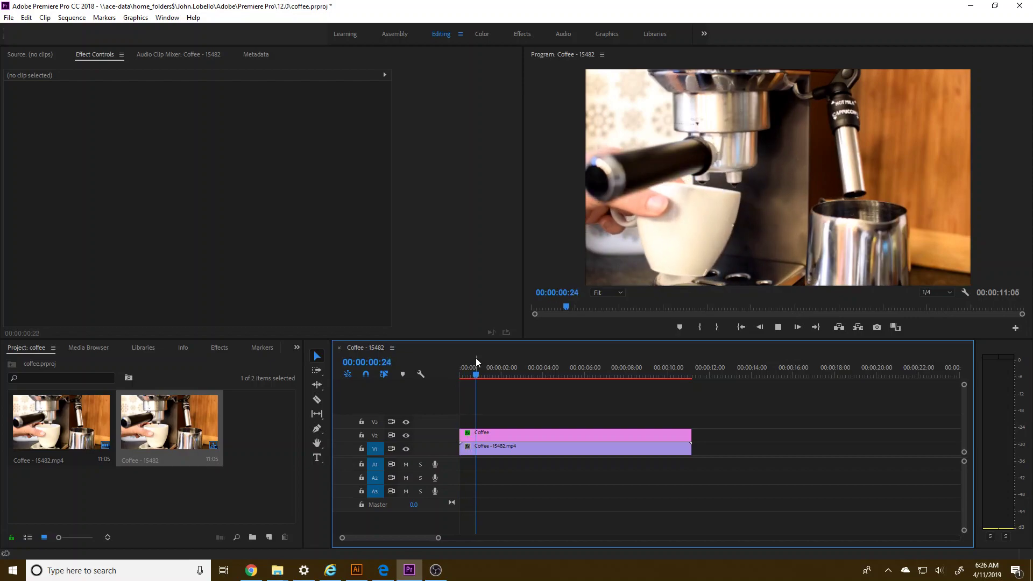
key(space)
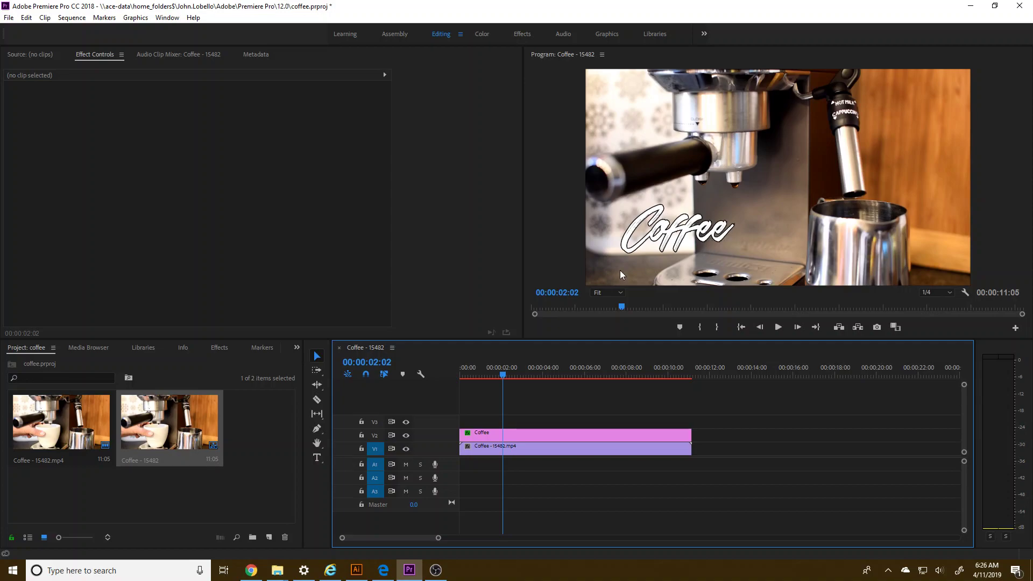
Scrub to later frames and replay the Coffee reveal to check the finished title
drag(502, 379, 458, 379)
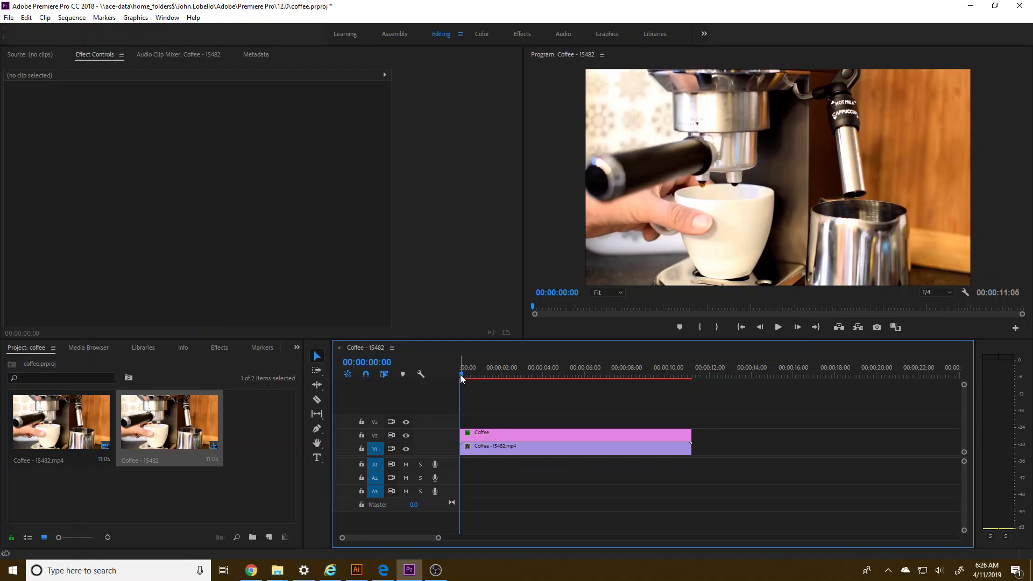
key(space)
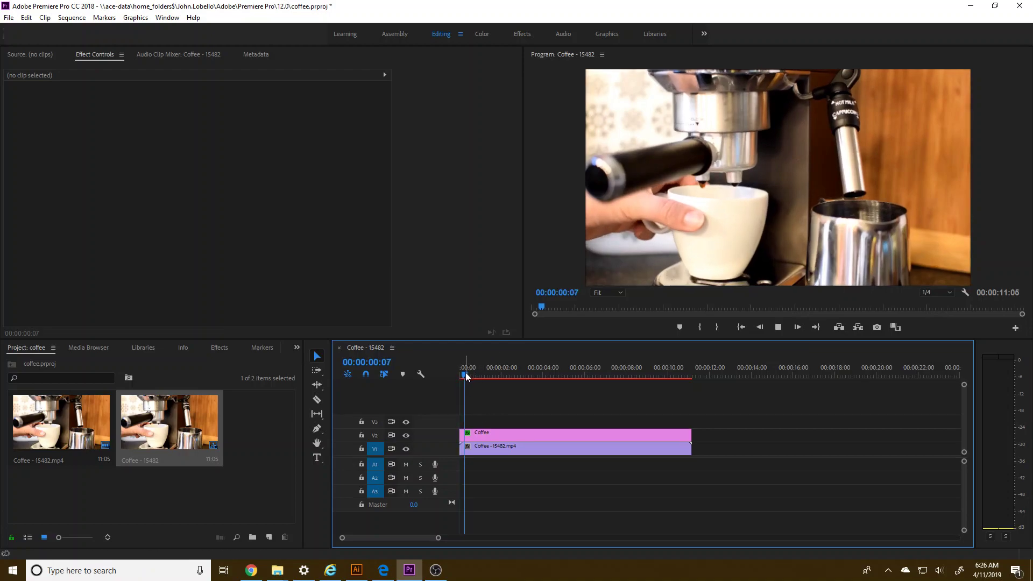
key(space)
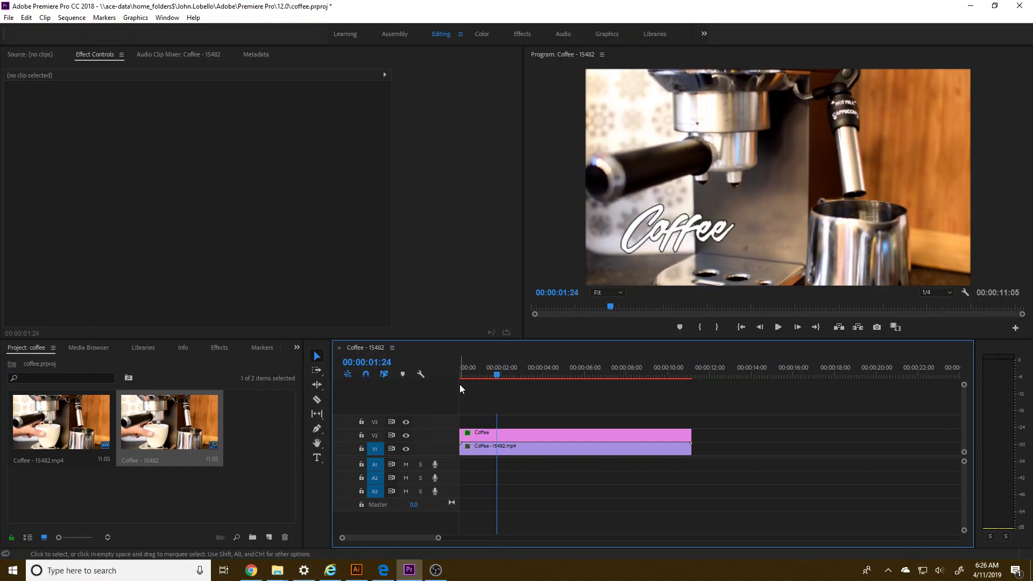
key(space)
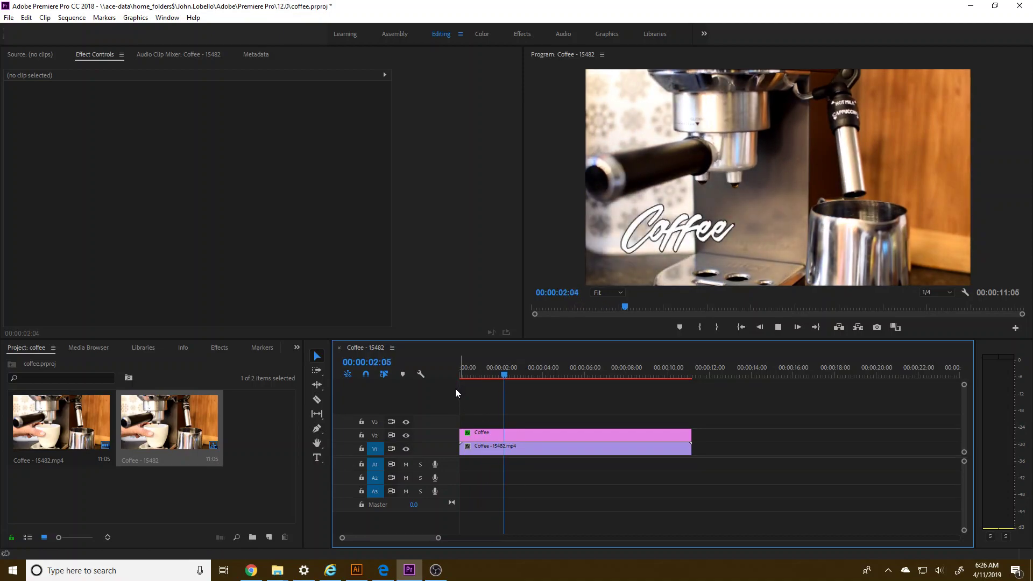
key(space)
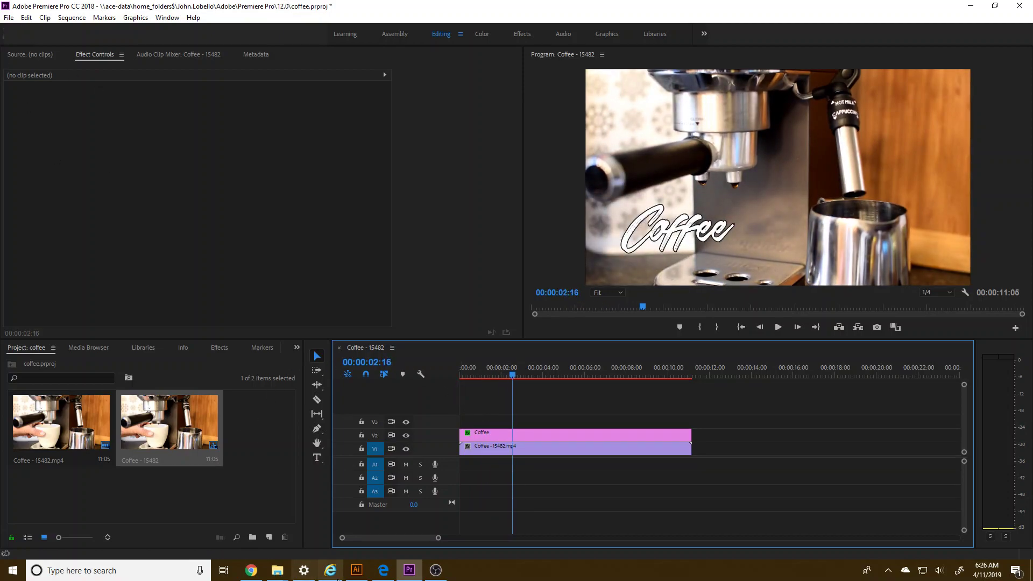